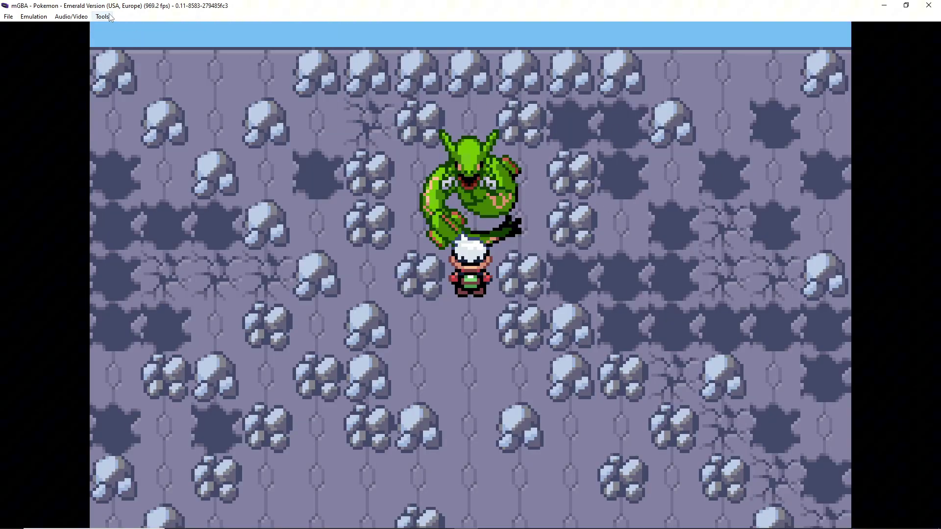
Reload the most recently used script in mGBA's Scripting window.
{"action": "left_click", "coordinate": [103, 16]}
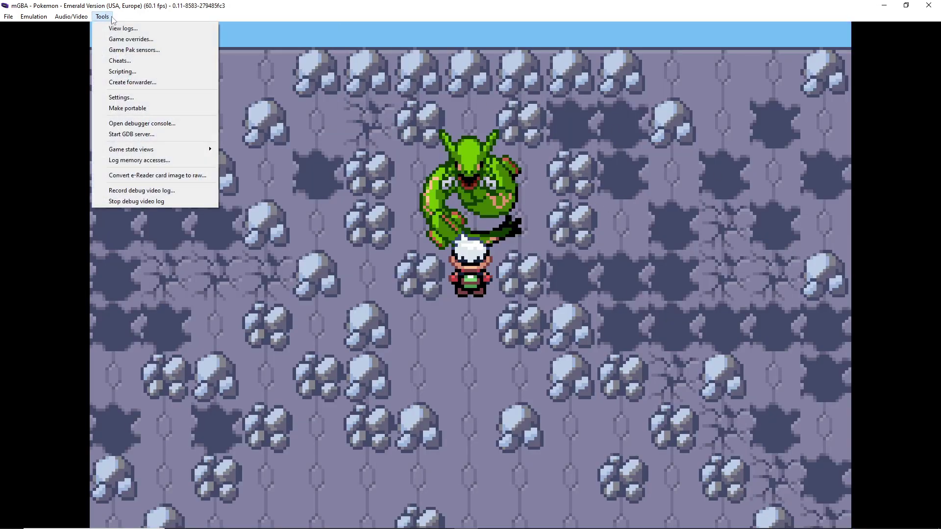
{"action": "left_click", "coordinate": [112, 72]}
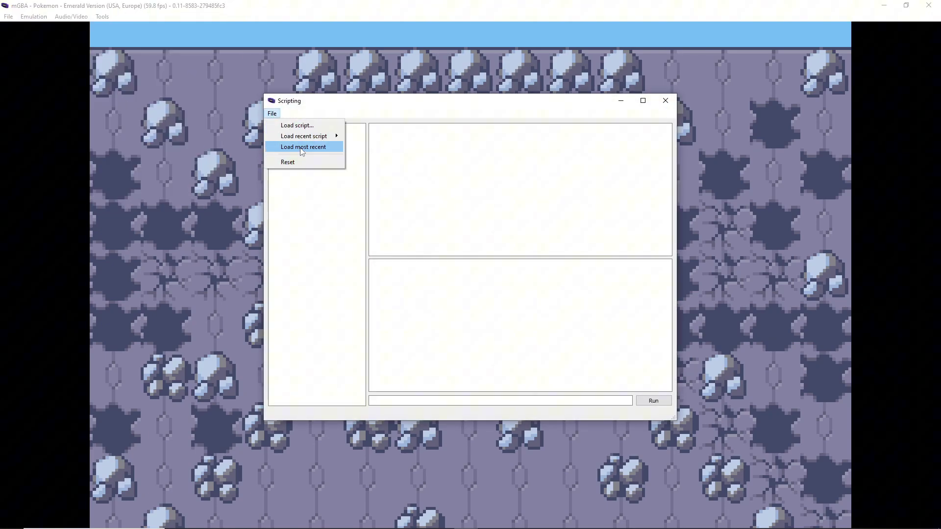
{"action": "left_click", "coordinate": [302, 147]}
Dock the Scripting window on the right and the mGBA game window on the left.
{"action": "left_click_drag", "start_coordinate": [409, 101], "coordinate": [940, 158]}
{"action": "left_click", "coordinate": [119, 148]}
{"action": "mouse_move", "coordinate": [471, 160]}
{"action": "left_mouse_down"}
{"action": "mouse_move", "coordinate": [505, 165]}
{"action": "mouse_move", "coordinate": [468, 165]}
{"action": "left_mouse_up"}
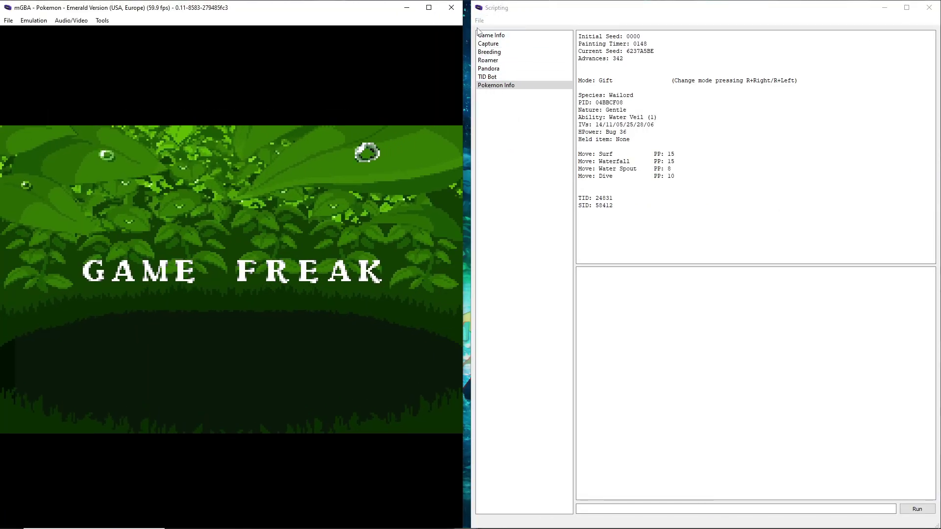
{"action": "left_click_drag", "start_coordinate": [318, 7], "coordinate": [1, 67]}
{"action": "left_click_drag", "start_coordinate": [472, 157], "coordinate": [685, 162]}
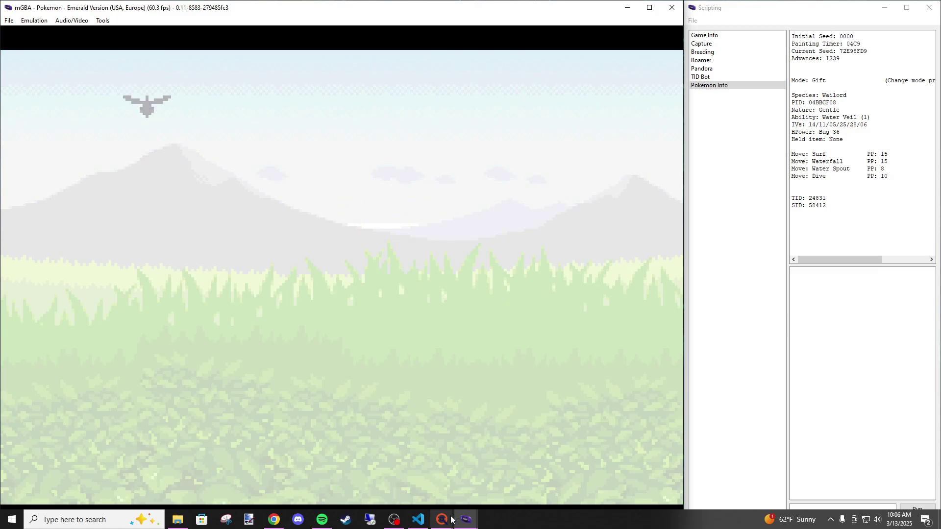
Bring PokéFinder's main window forward over the game and nudge it into place.
{"action": "mouse_move", "coordinate": [441, 519]}
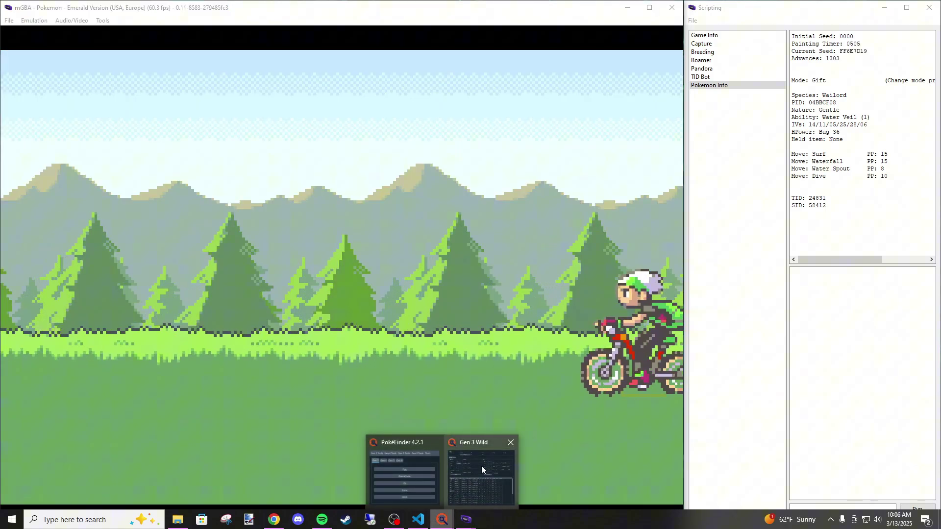
{"action": "left_click", "coordinate": [461, 477]}
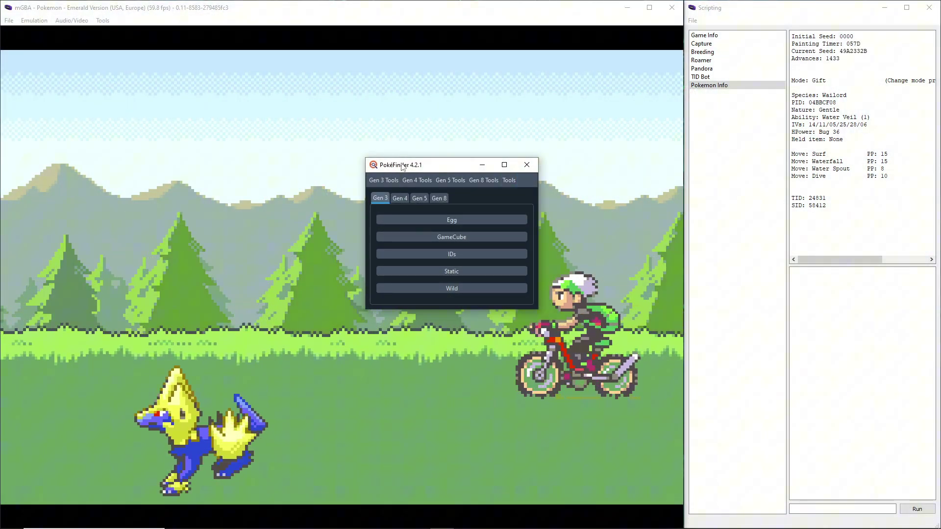
{"action": "left_click_drag", "start_coordinate": [421, 177], "coordinate": [427, 173]}
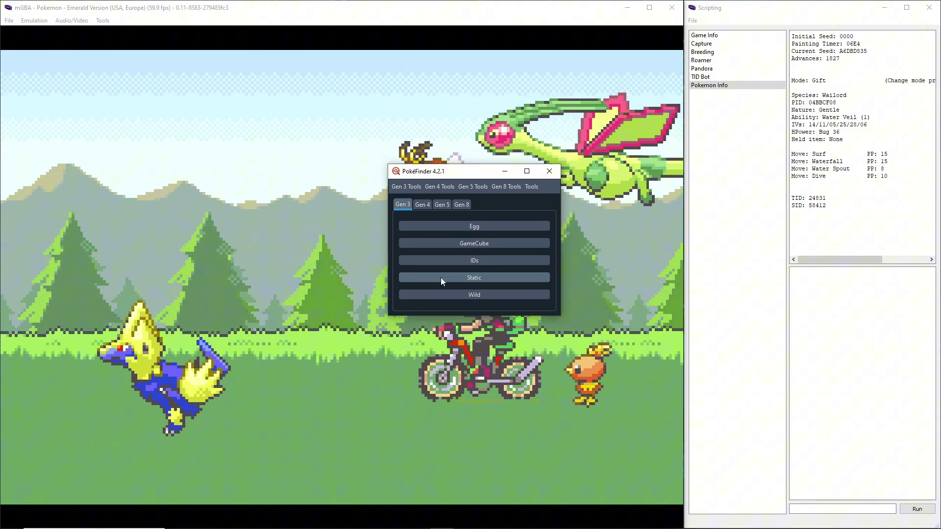
Bring the Gen 3 Static window forward and open its profile manager.
{"action": "mouse_move", "coordinate": [456, 527]}
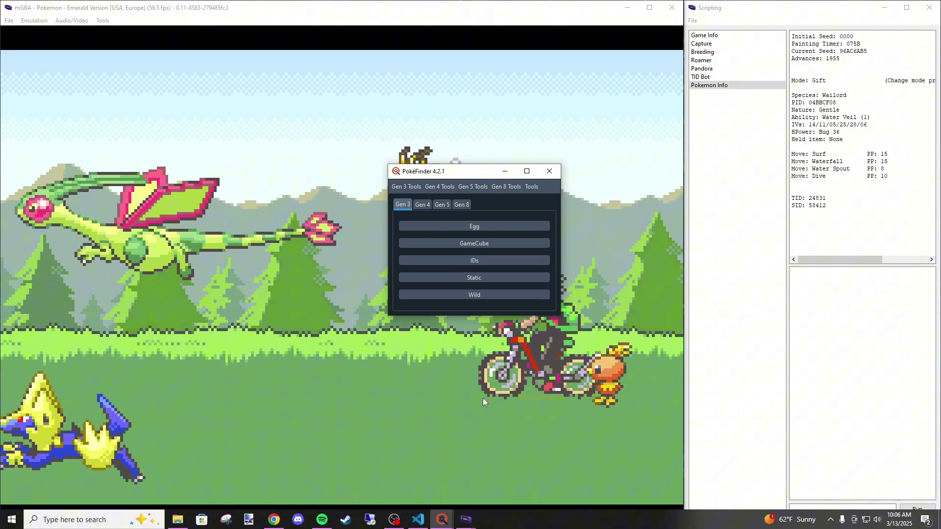
{"action": "left_click", "coordinate": [467, 482]}
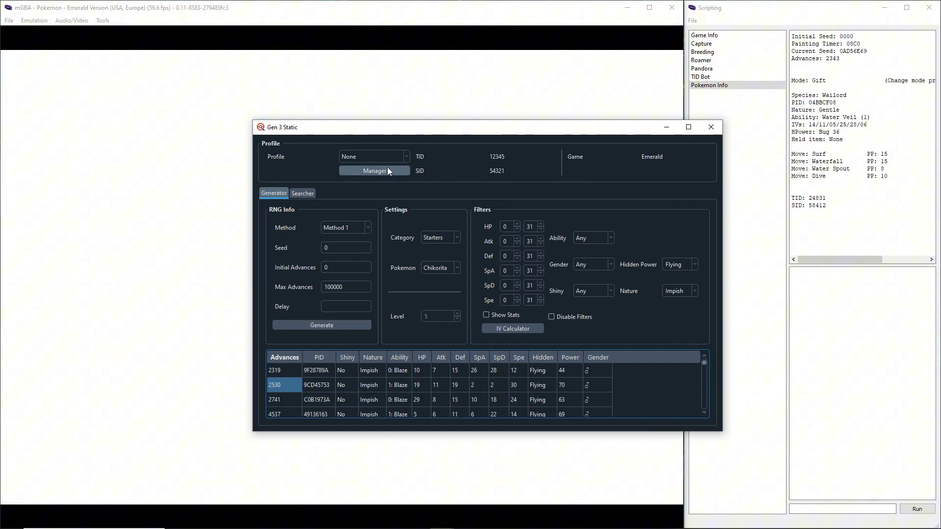
{"action": "left_click", "coordinate": [385, 171]}
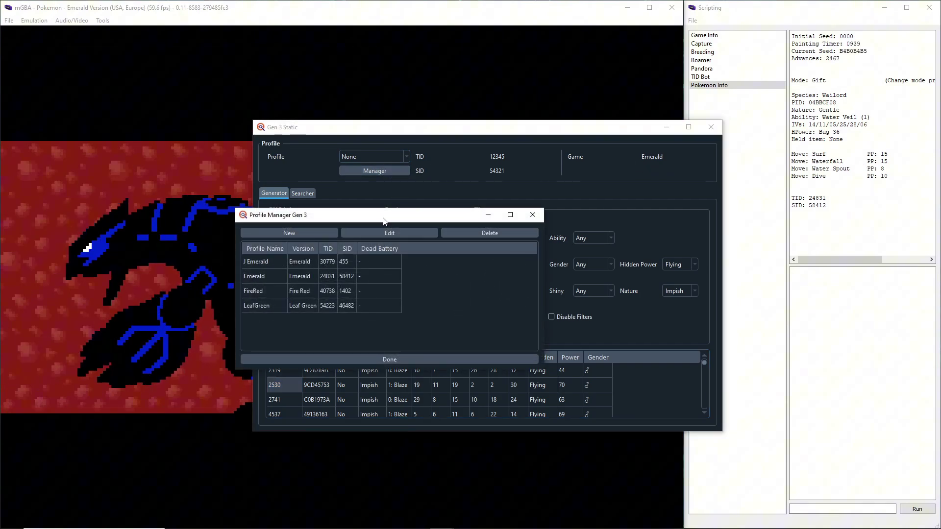
Start a new profile and browse its versions, then discard the unfinished profile.
{"action": "left_click", "coordinate": [372, 230]}
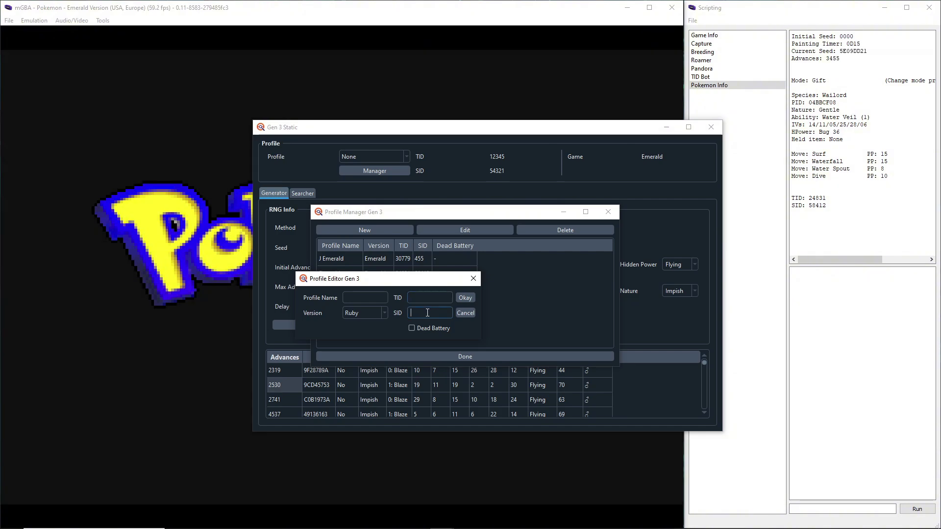
{"action": "left_click", "coordinate": [371, 312]}
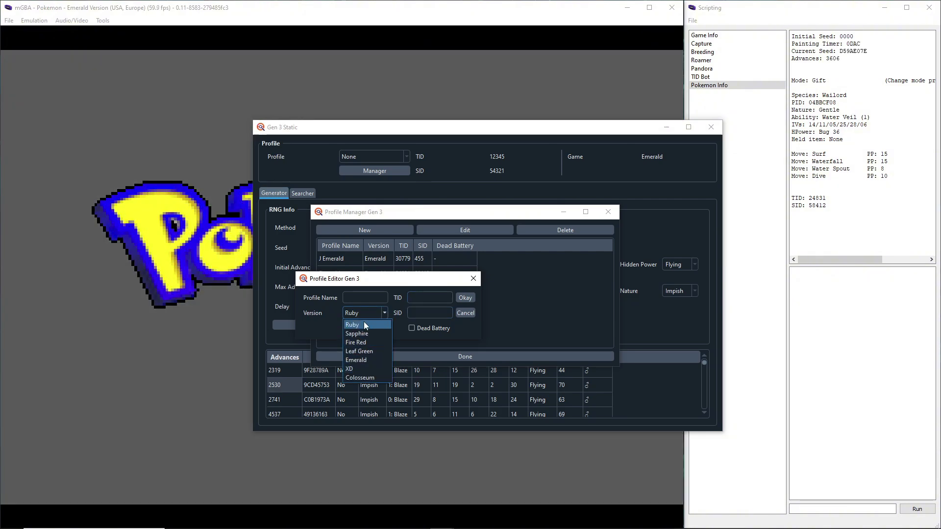
{"action": "left_click", "coordinate": [363, 324]}
{"action": "left_click", "coordinate": [376, 295]}
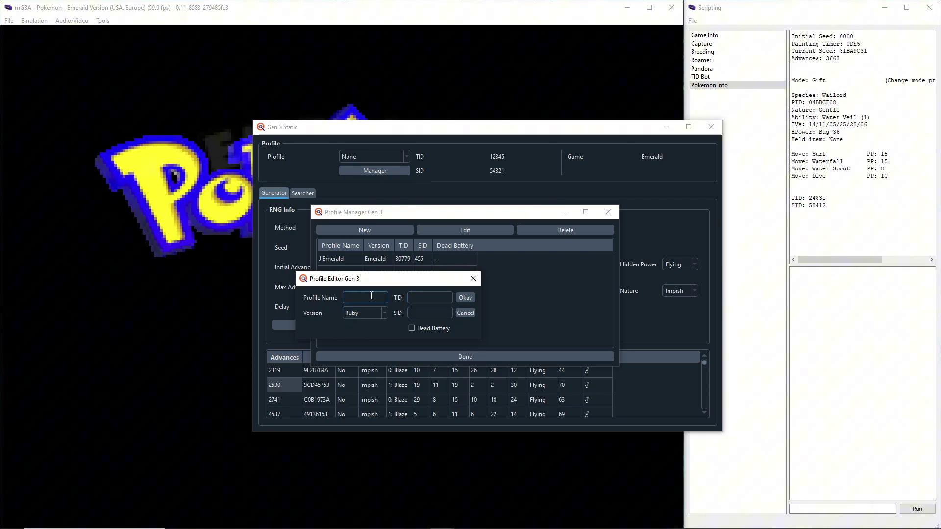
{"action": "left_click", "coordinate": [473, 279]}
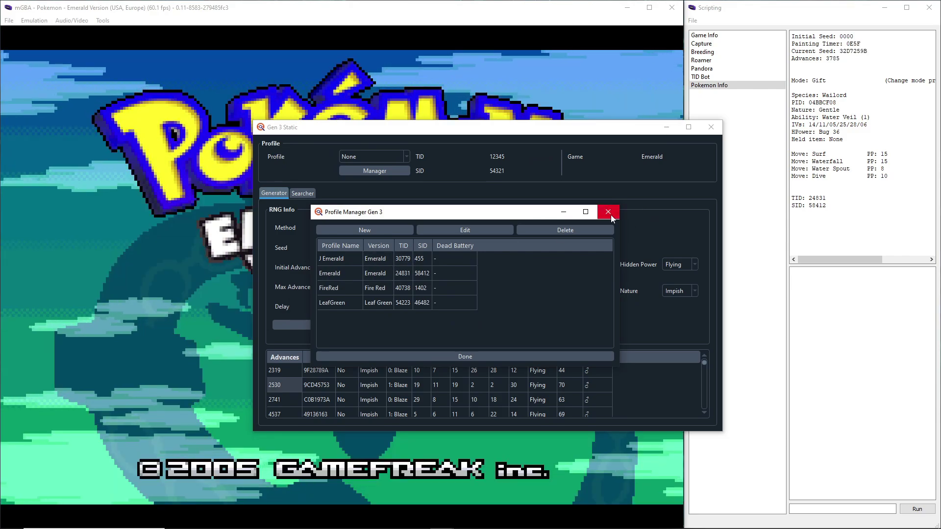
Close the Profile Manager, select the Emerald profile, and select the Seed value 0.
{"action": "left_click", "coordinate": [608, 212]}
{"action": "left_click", "coordinate": [402, 155]}
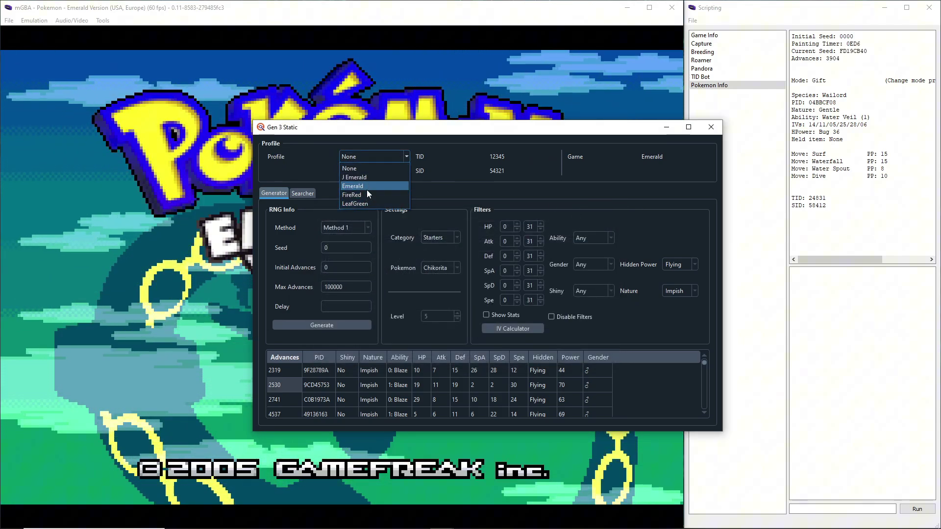
{"action": "left_click", "coordinate": [367, 188]}
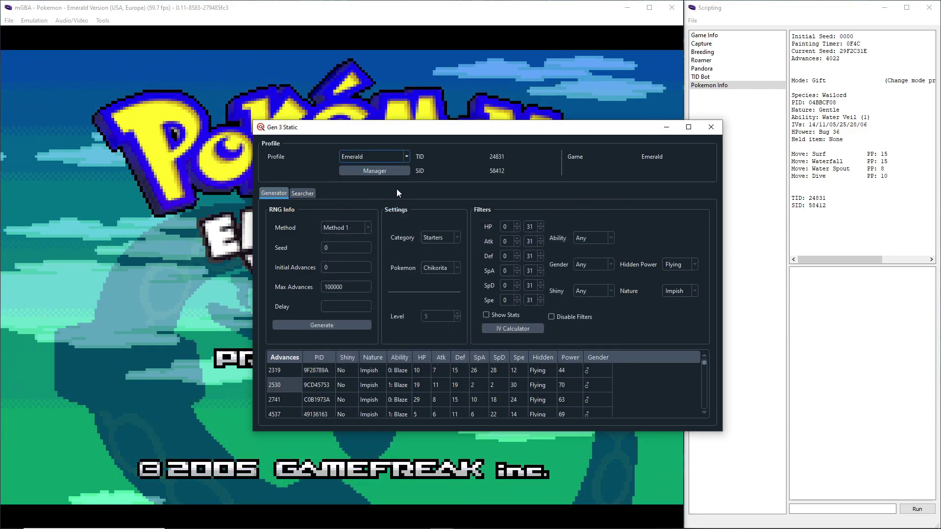
{"action": "left_click", "coordinate": [329, 247]}
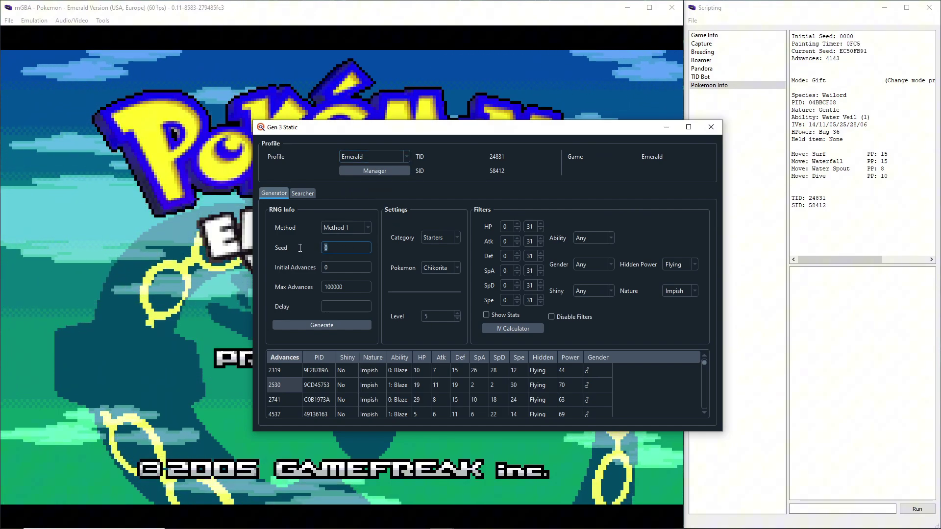
{"action": "double_click", "coordinate": [345, 247]}
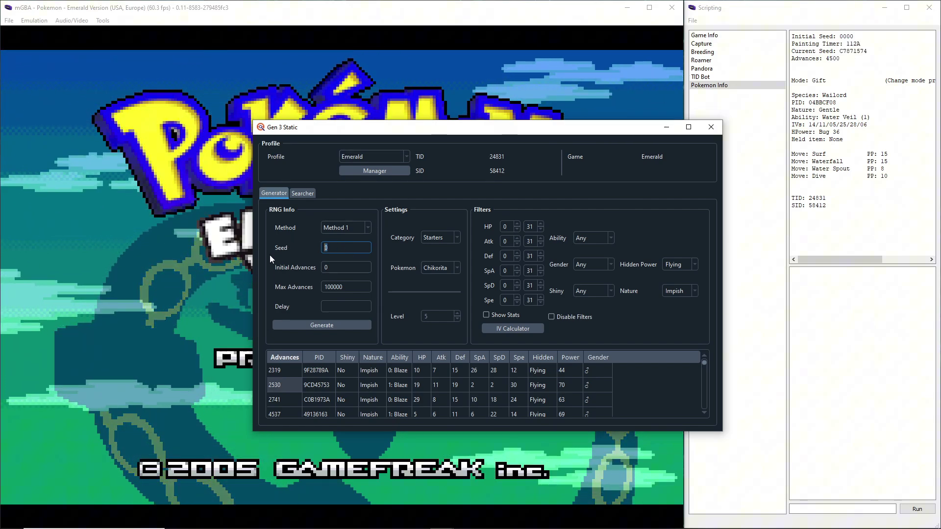
Set Nature and Hidden Power filters to Any and Shiny to Star/Square.
{"action": "left_click", "coordinate": [678, 291]}
{"action": "left_click", "coordinate": [679, 265]}
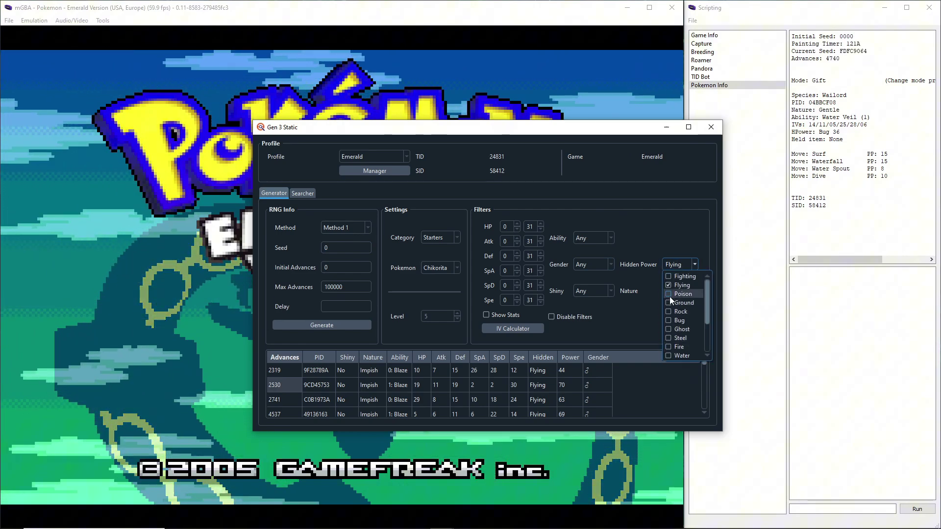
{"action": "left_click", "coordinate": [676, 288]}
{"action": "left_click", "coordinate": [656, 268]}
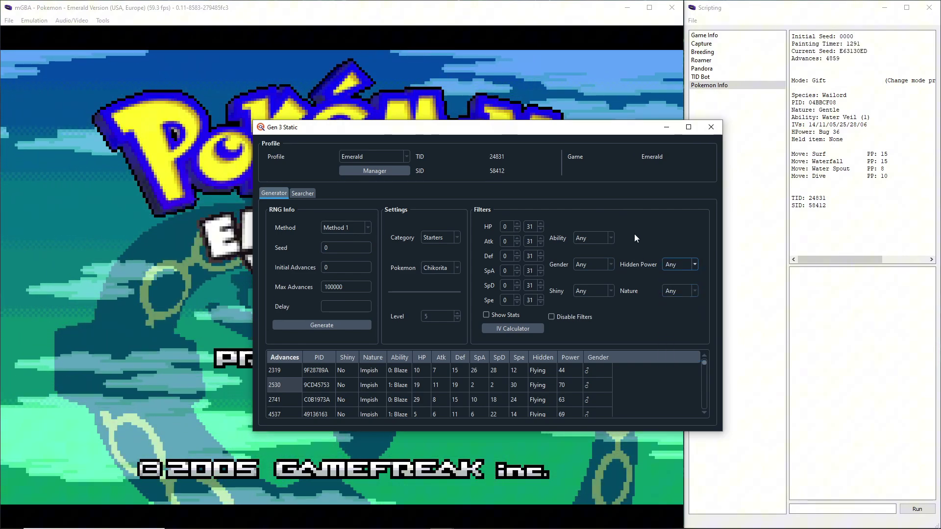
{"action": "left_click", "coordinate": [597, 289]}
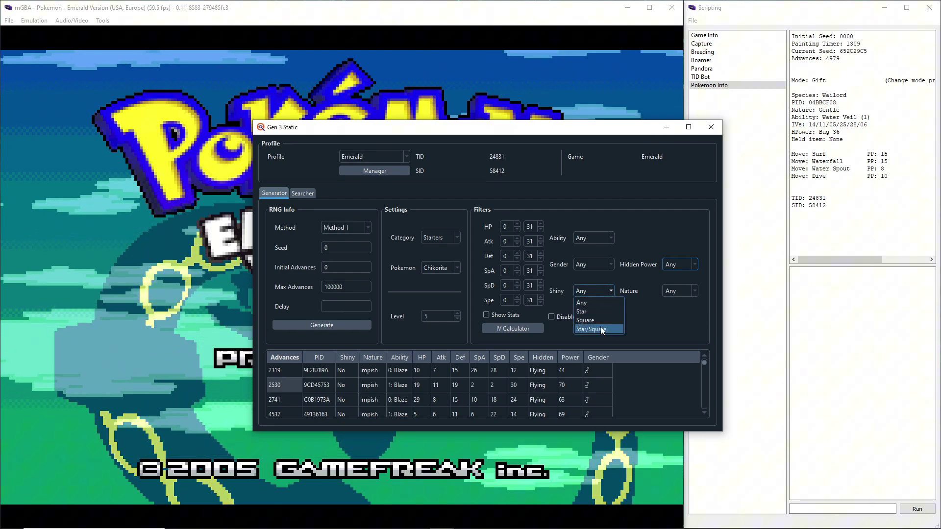
{"action": "left_click", "coordinate": [595, 330]}
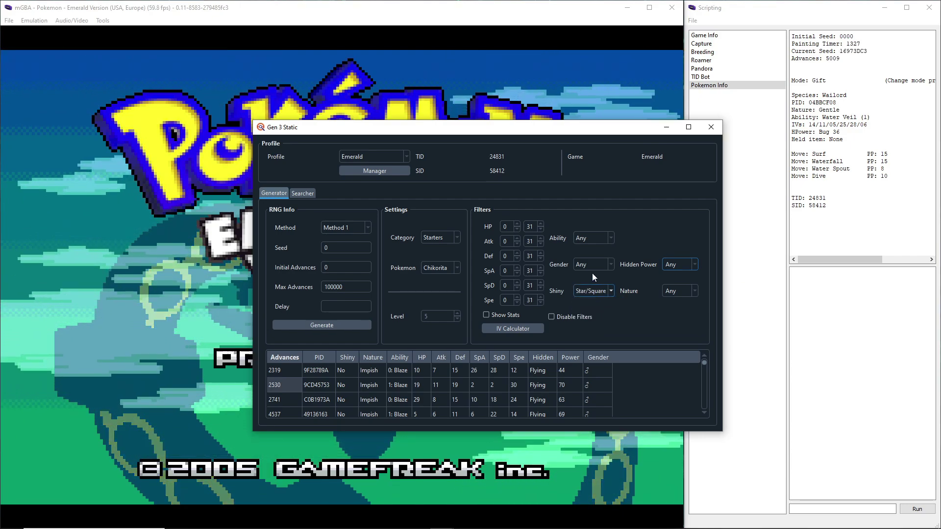
Pick Legends and Rayquaza, then briefly browse the Stationary category's Pokémon.
{"action": "left_click", "coordinate": [444, 238]}
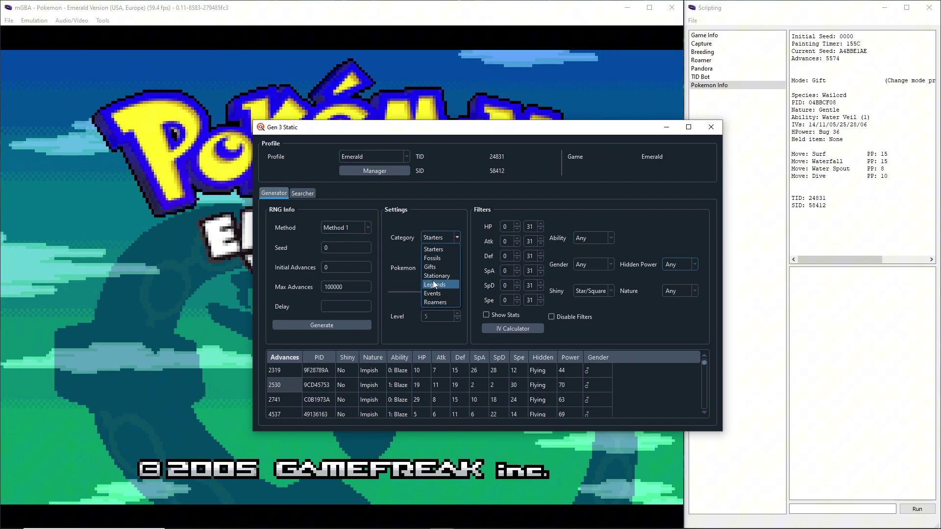
{"action": "left_click", "coordinate": [433, 284]}
{"action": "left_click", "coordinate": [440, 268]}
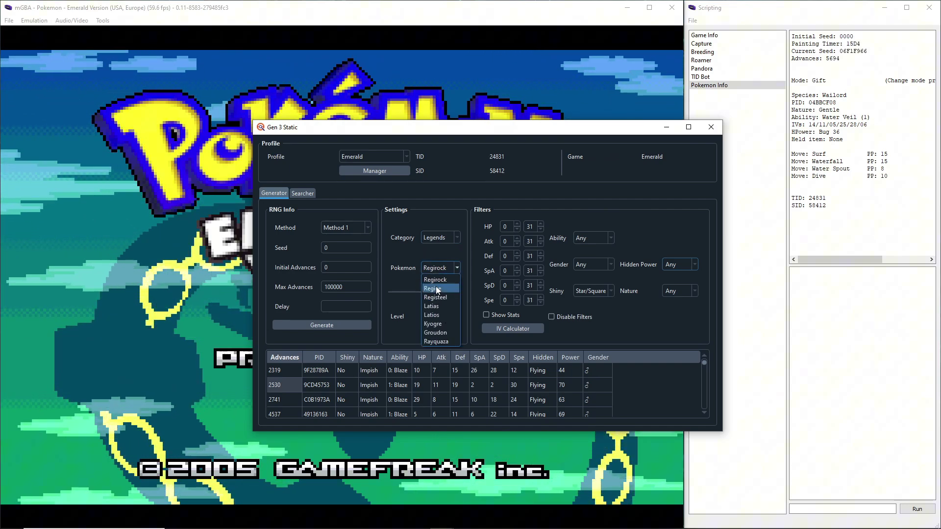
{"action": "left_click", "coordinate": [431, 342]}
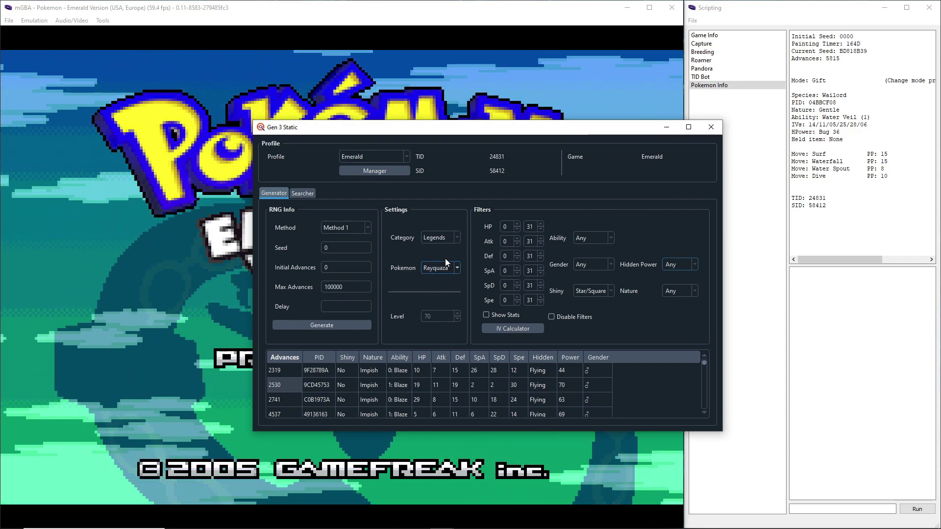
{"action": "left_click", "coordinate": [442, 239]}
{"action": "left_click", "coordinate": [434, 239]}
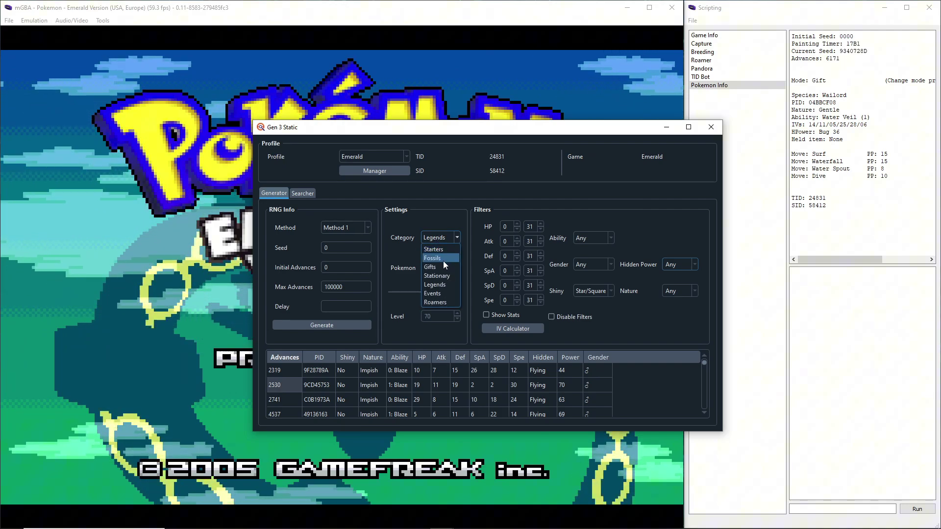
{"action": "left_click", "coordinate": [442, 276]}
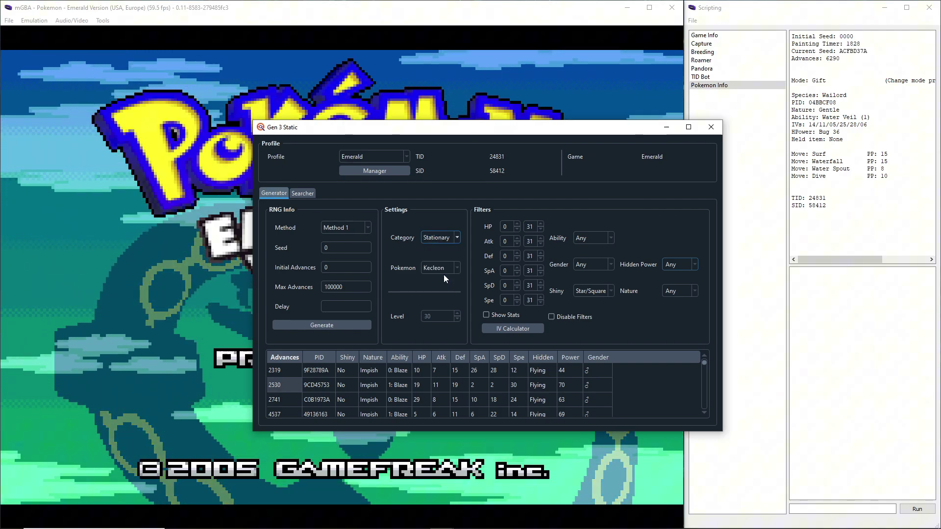
{"action": "left_click", "coordinate": [448, 268]}
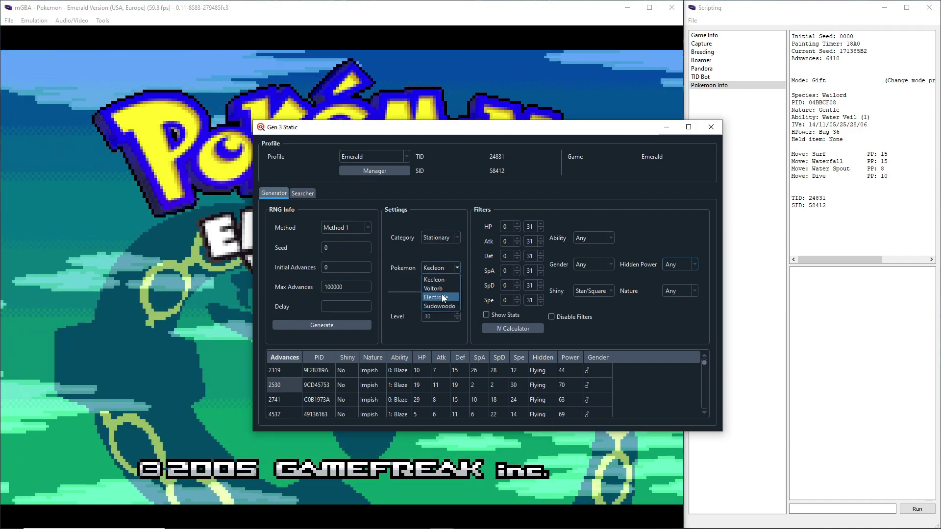
Reselect Legends with Rayquaza, generate results, and select the first at advance 37128.
{"action": "left_click", "coordinate": [437, 237]}
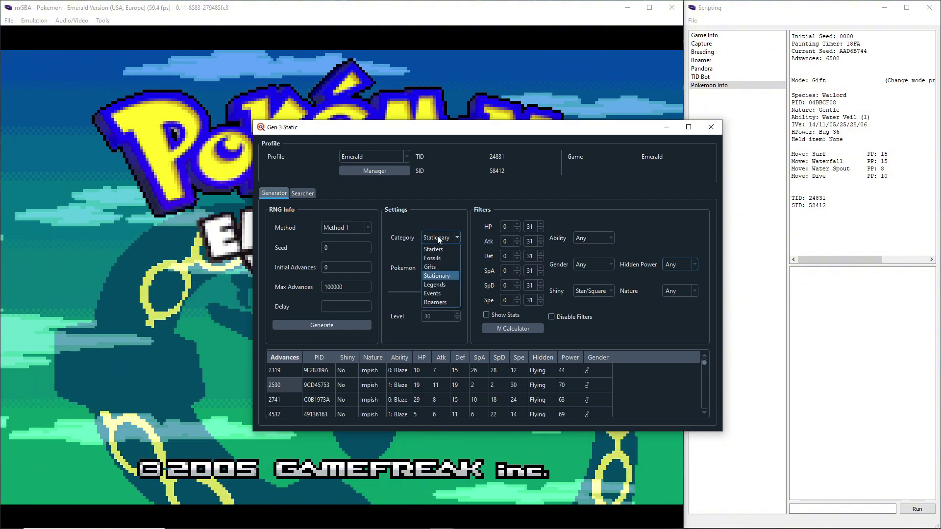
{"action": "left_click", "coordinate": [439, 285]}
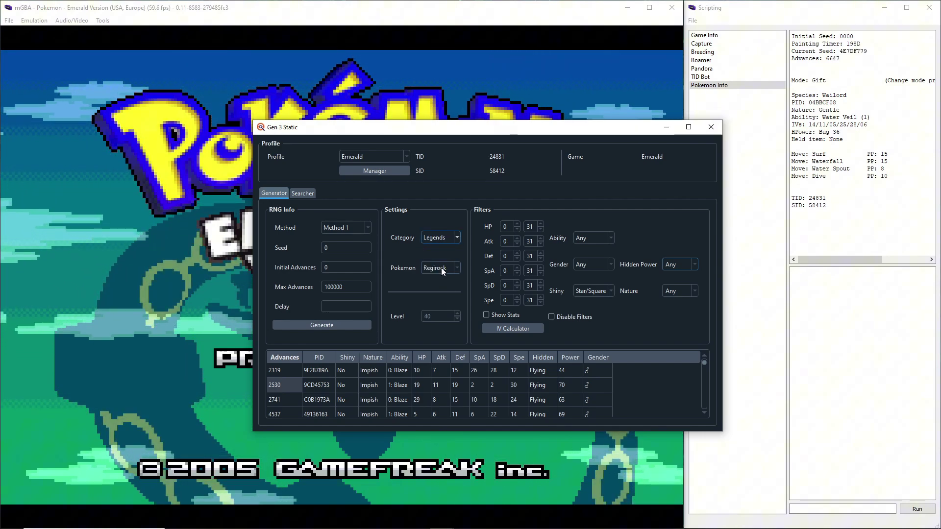
{"action": "left_click", "coordinate": [442, 268]}
{"action": "left_click", "coordinate": [435, 337]}
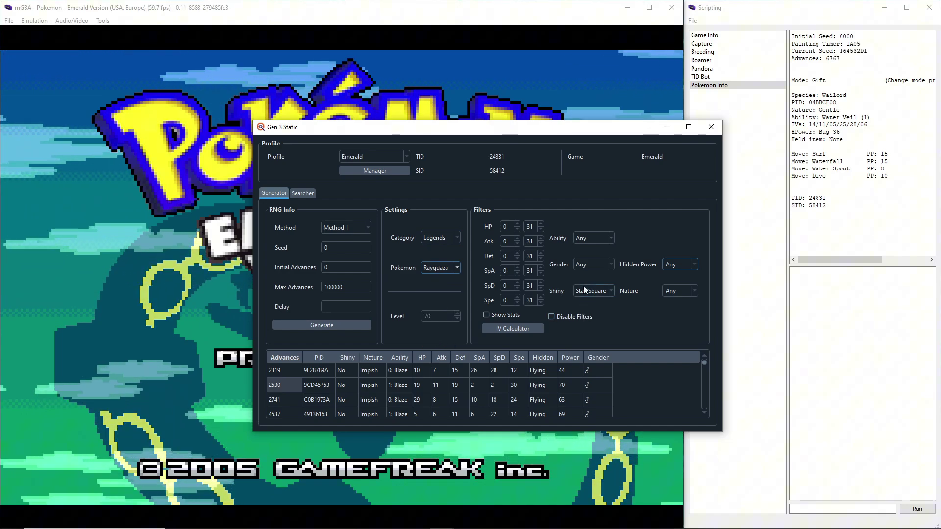
{"action": "left_click", "coordinate": [334, 323]}
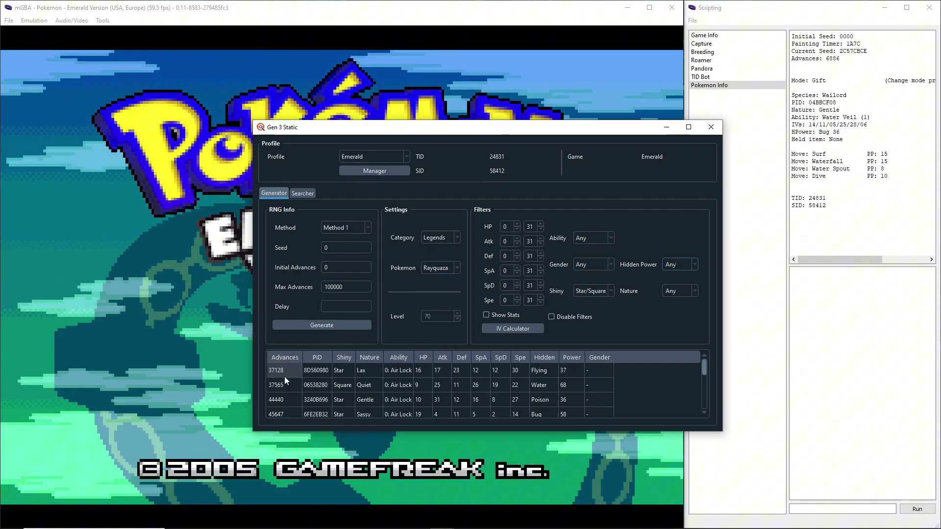
{"action": "left_click", "coordinate": [283, 375]}
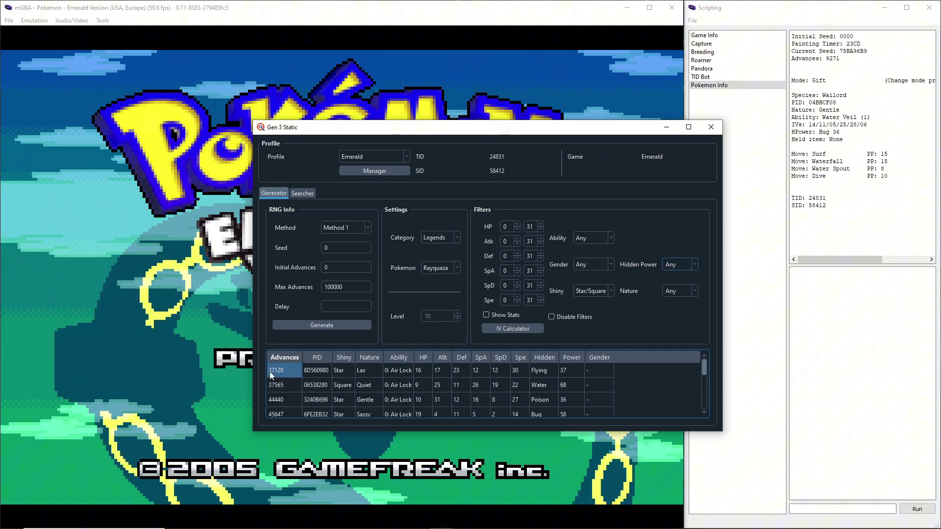
Move PokéFinder out of the way and continue the saved Emerald game in mGBA.
{"action": "left_click_drag", "start_coordinate": [406, 132], "coordinate": [841, 232]}
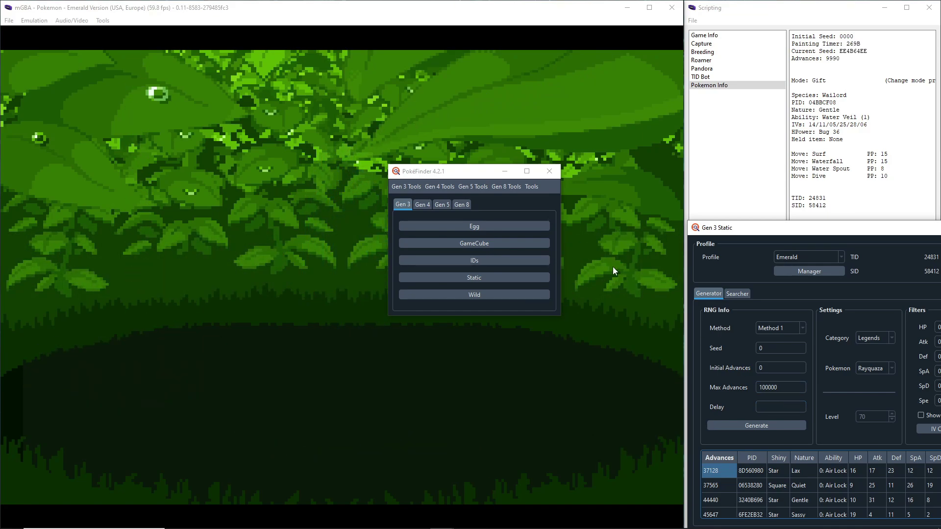
{"action": "left_click", "coordinate": [506, 172]}
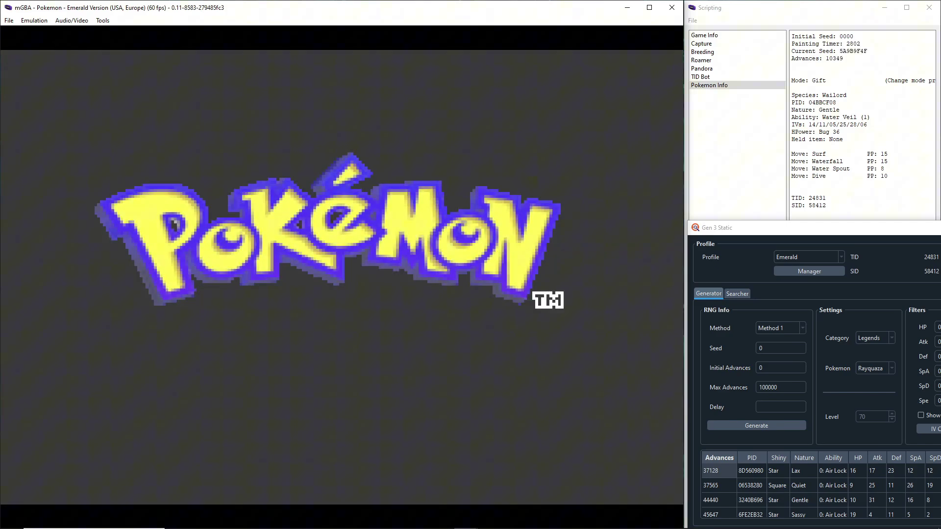
{"action": "key", "text": "Return"}
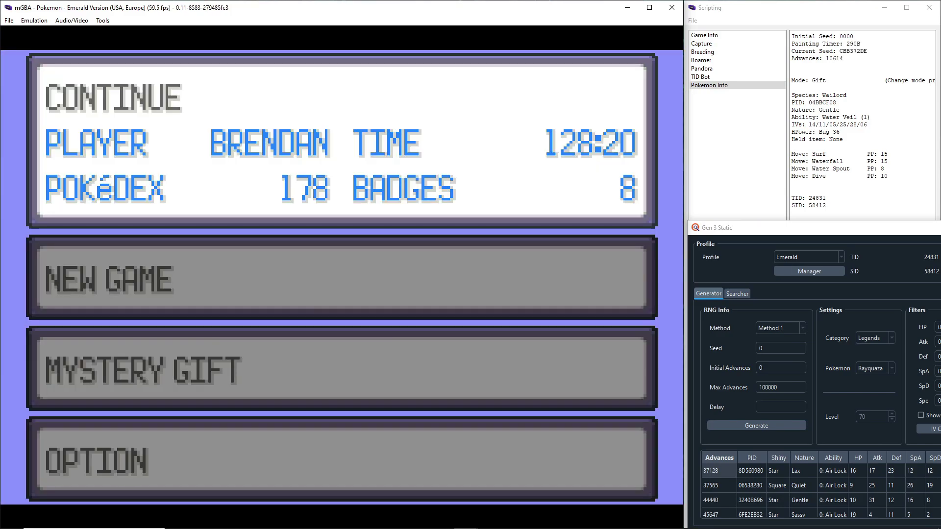
{"action": "key", "text": "Tab"}
Save a state before Rayquaza, fast-forward, then pause and frame-advance to 37114.
{"action": "key", "text": "x"}
{"action": "key", "text": "shift+F1"}
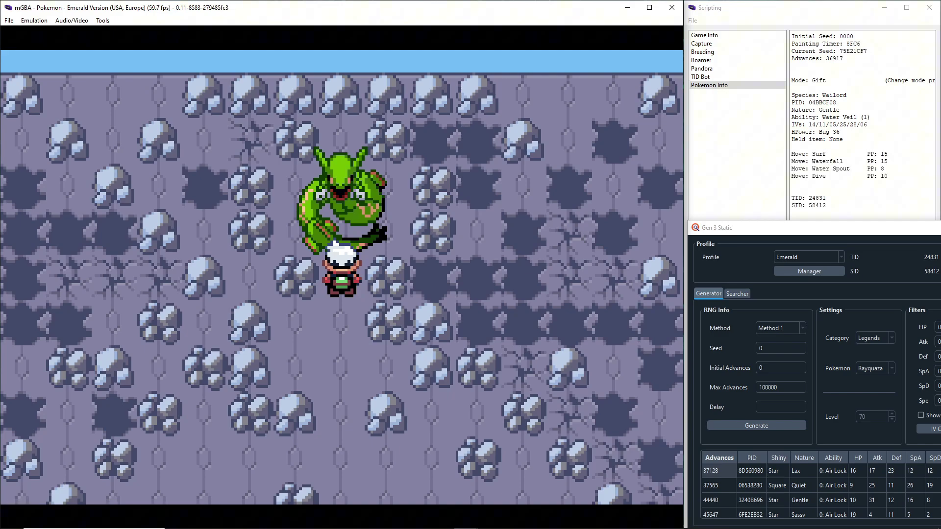
{"action": "key", "text": "Tab"}
{"action": "key", "text": "ctrl+p"}
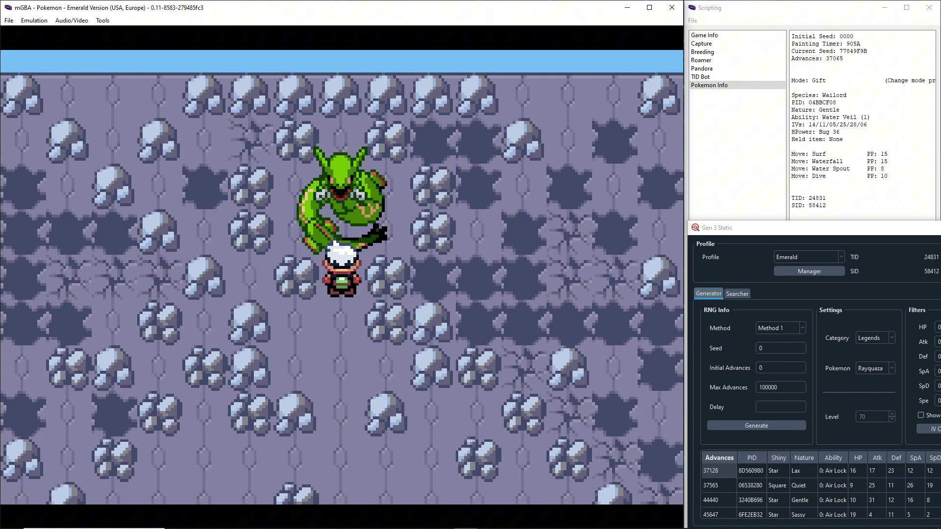
{"action": "key", "text": "ctrl+n"}
{"action": "key", "text": "ctrl+n"}
{"action": "key", "text": "ctrl+n"}
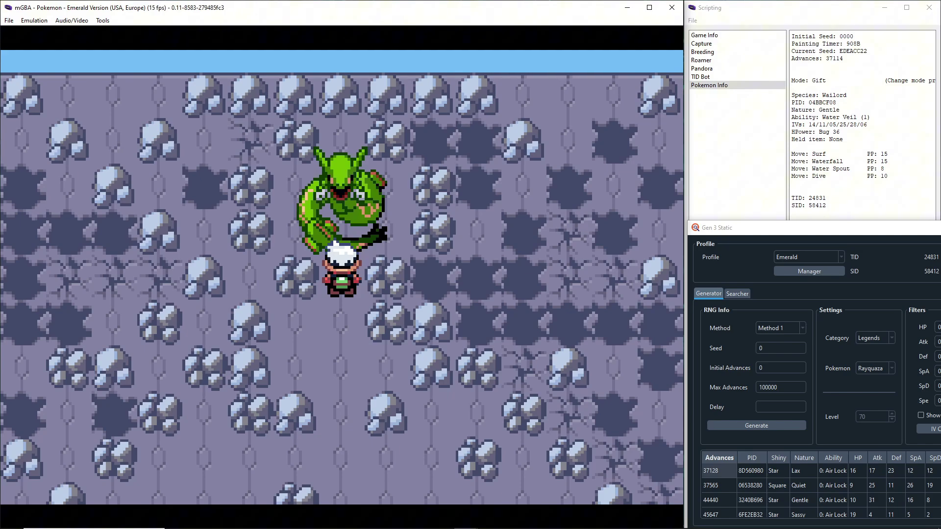
Frame-advance to 37128 and start the wild level 70 Rayquaza battle.
{"action": "key", "text": "ctrl+n"}
{"action": "key", "text": "ctrl+n"}
{"action": "key", "text": "ctrl+n"}
{"action": "key", "text": "ctrl+n"}
{"action": "key", "text": "ctrl+n"}
{"action": "key", "text": "ctrl+n"}
{"action": "key", "text": "ctrl+n"}
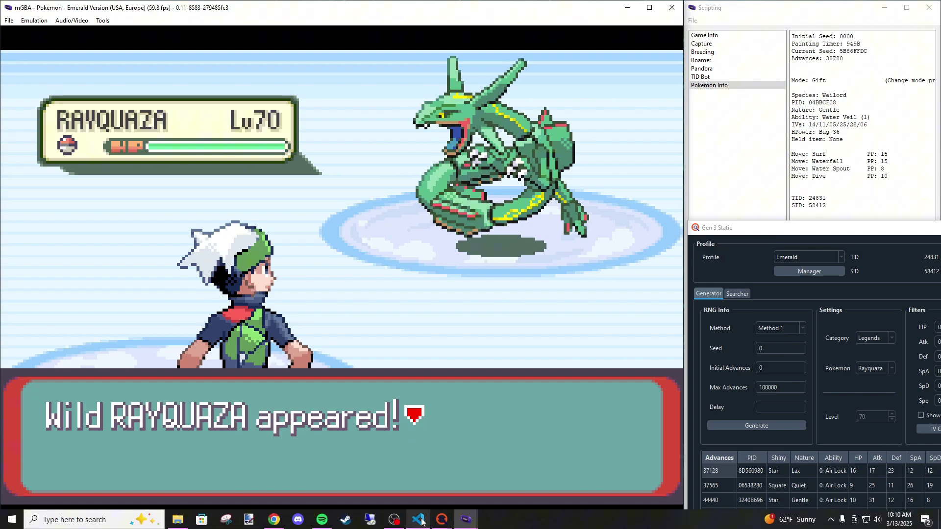
Run the offset calculator main.py in VS Code with target frame 37128.
{"action": "left_click", "coordinate": [420, 521]}
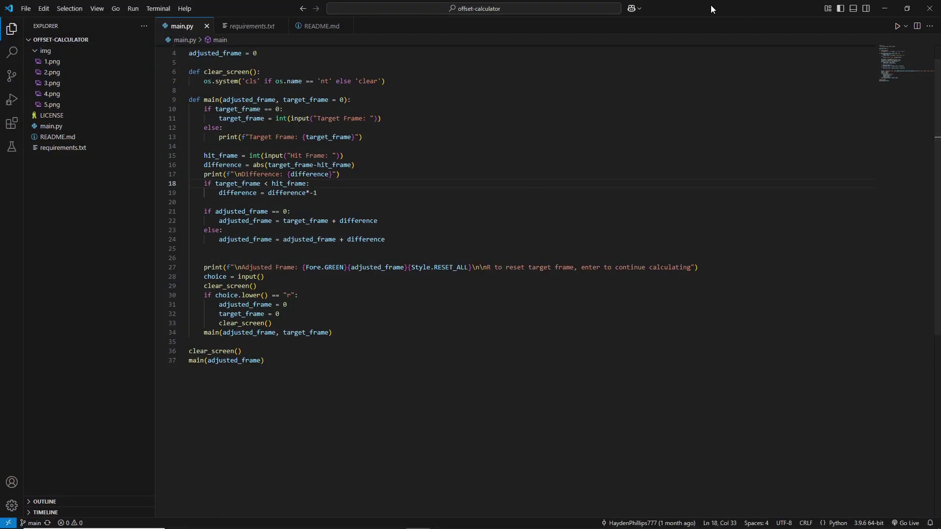
{"action": "left_click_drag", "start_coordinate": [710, 6], "coordinate": [505, 208]}
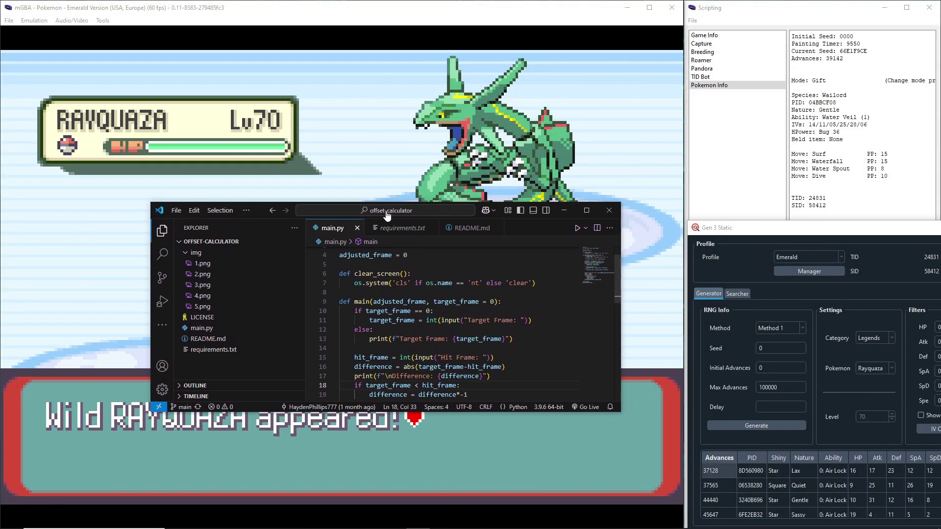
{"action": "left_click", "coordinate": [578, 230]}
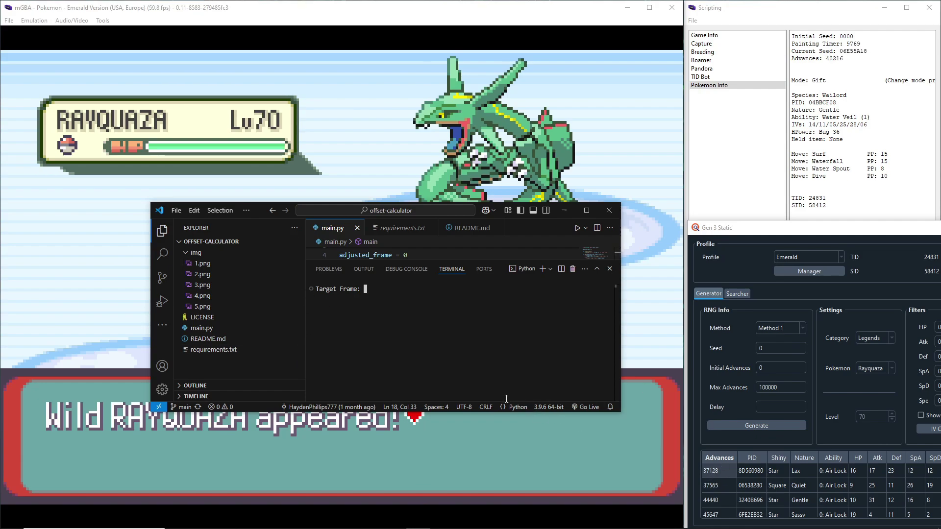
{"action": "type", "text": "37"}
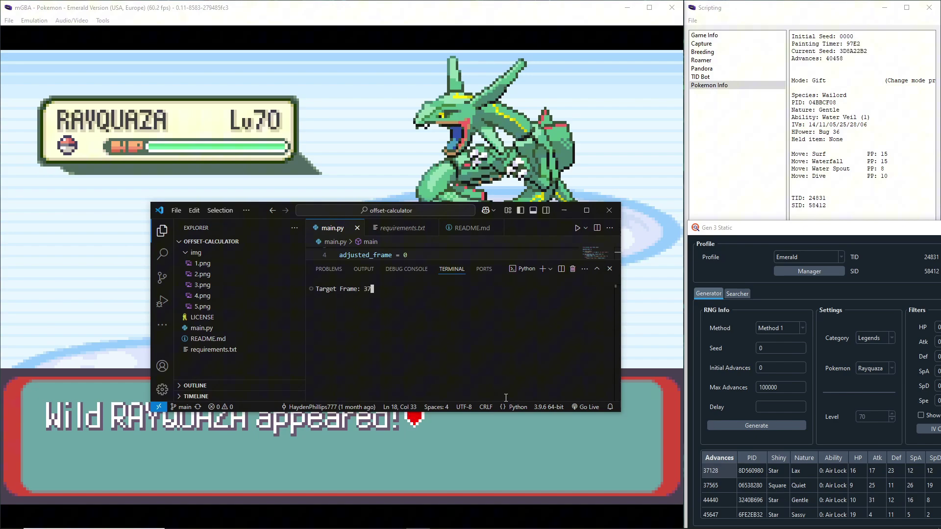
{"action": "type", "text": "128"}
{"action": "key", "text": "Return"}
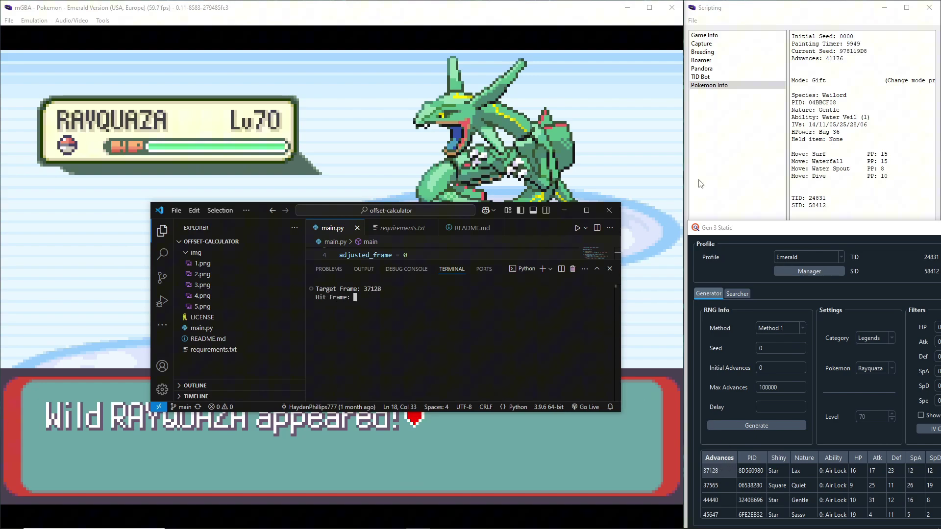
Show the wild Rayquaza's Capture details in mGBA's Scripting window.
{"action": "left_click", "coordinate": [727, 88]}
{"action": "key", "text": "Up"}
{"action": "key", "text": "Up"}
{"action": "key", "text": "Up"}
{"action": "key", "text": "Up"}
{"action": "key", "text": "Up"}
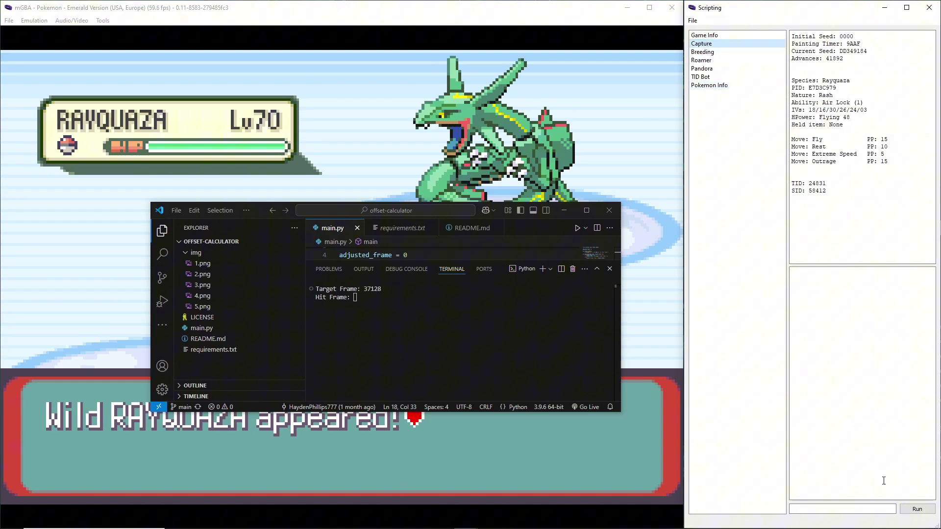
{"action": "mouse_move", "coordinate": [607, 507]}
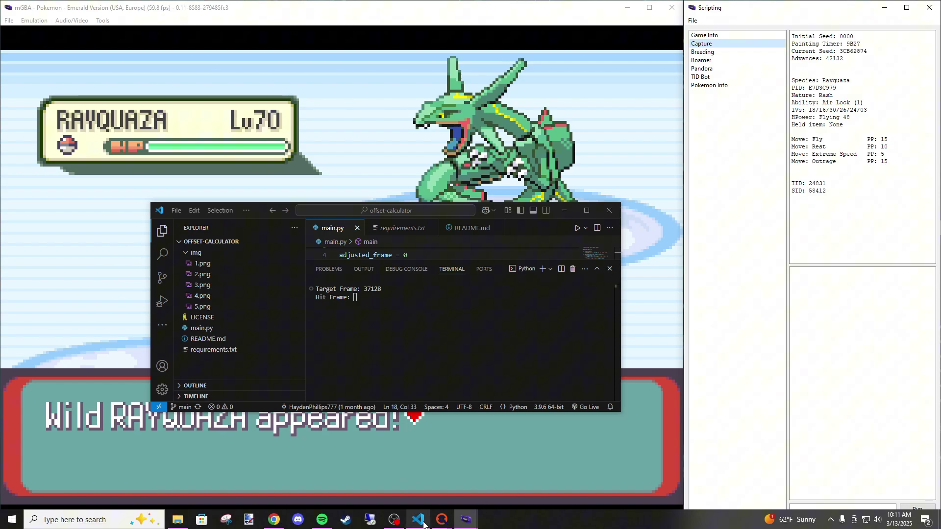
Center the Gen 3 Static window and set the Shiny filter to Any.
{"action": "mouse_move", "coordinate": [432, 512]}
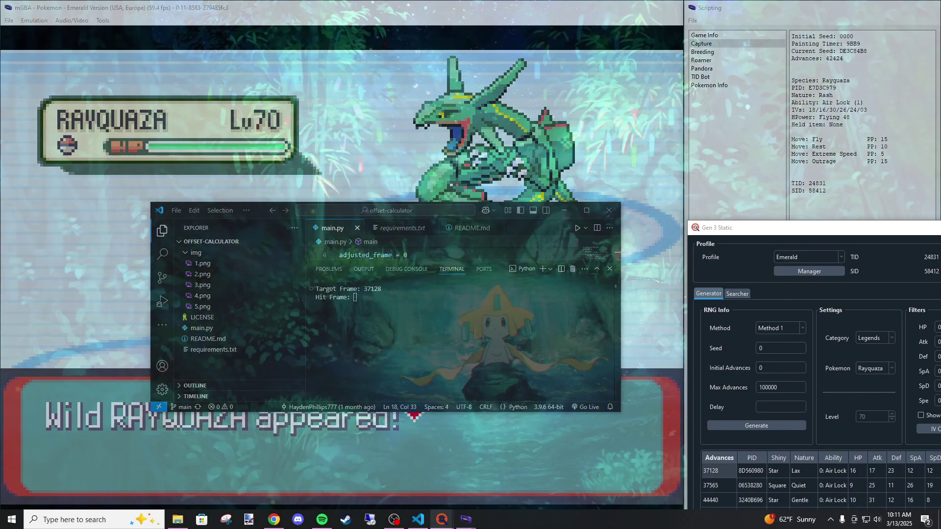
{"action": "left_click", "coordinate": [478, 471]}
{"action": "left_click_drag", "start_coordinate": [772, 233], "coordinate": [296, 146]}
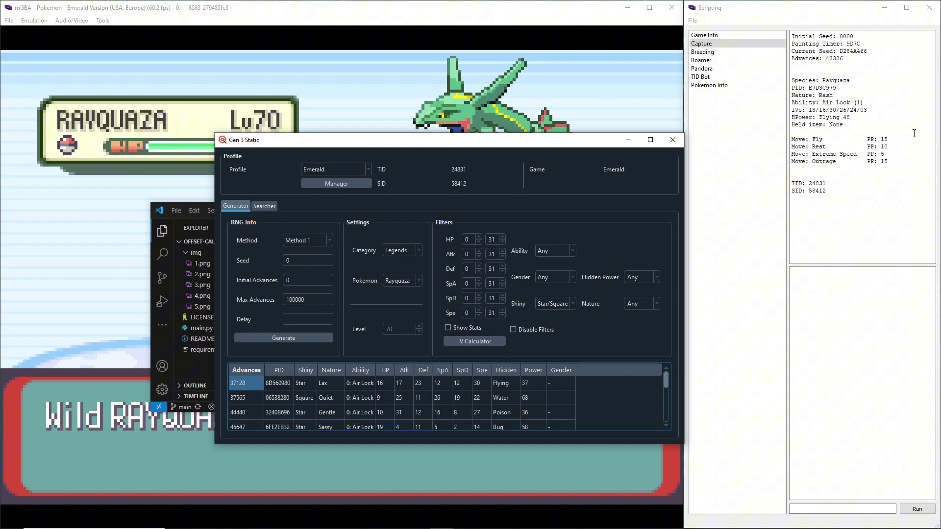
{"action": "left_click", "coordinate": [554, 304]}
{"action": "left_click", "coordinate": [550, 316]}
Filter Hidden Power to Flying and Nature to Rash, then generate the Rayquaza results.
{"action": "left_click", "coordinate": [650, 277]}
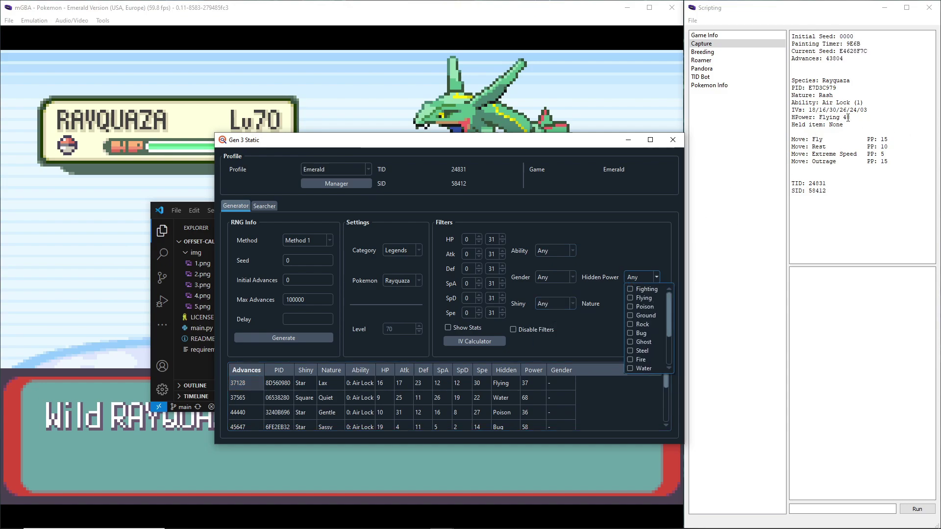
{"action": "left_click", "coordinate": [647, 298]}
{"action": "left_click", "coordinate": [622, 257]}
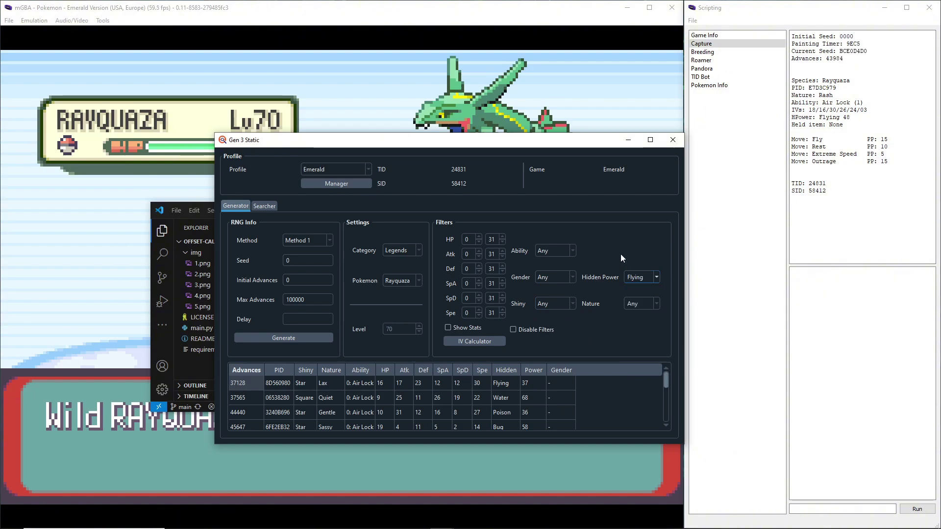
{"action": "left_click", "coordinate": [631, 305]}
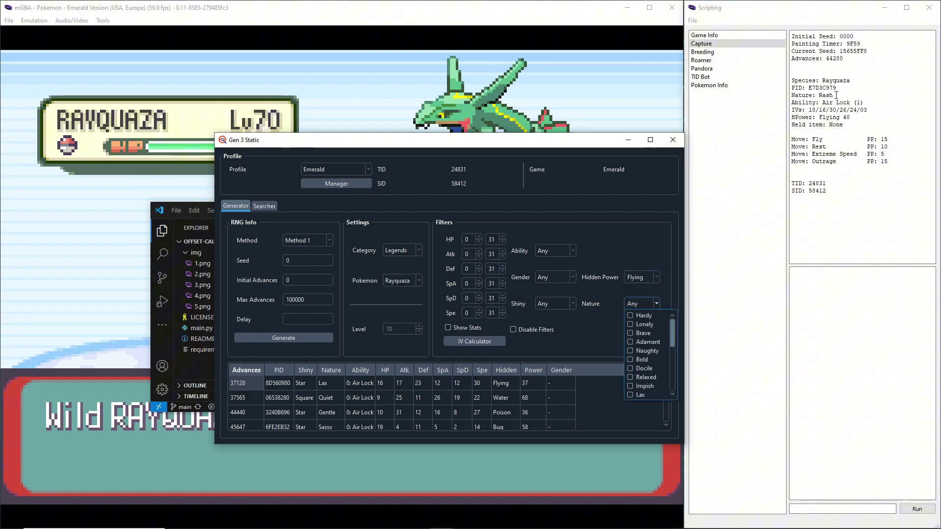
{"action": "scroll", "coordinate": [641, 366], "scroll_direction": "down", "scroll_amount": 1}
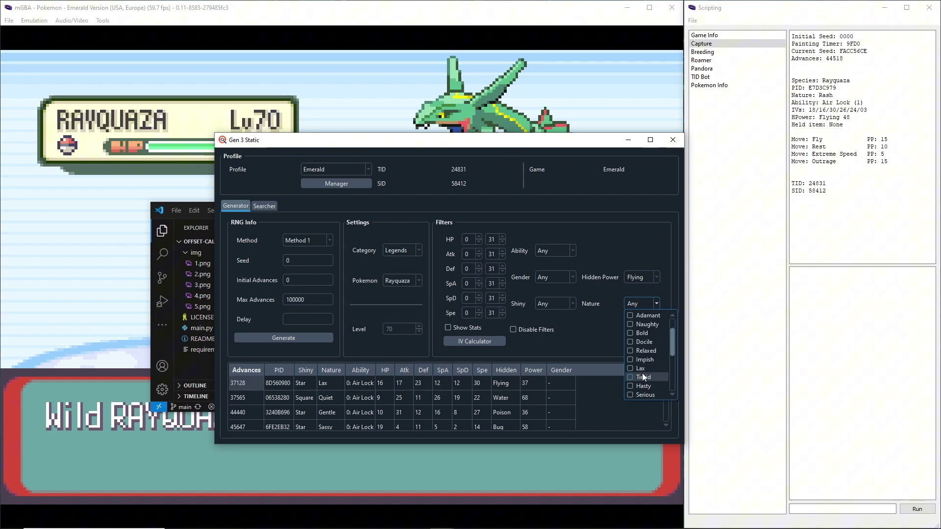
{"action": "scroll", "coordinate": [647, 381], "scroll_direction": "down", "scroll_amount": 3}
{"action": "left_click", "coordinate": [646, 380]}
{"action": "left_click", "coordinate": [619, 253]}
{"action": "left_click", "coordinate": [283, 343]}
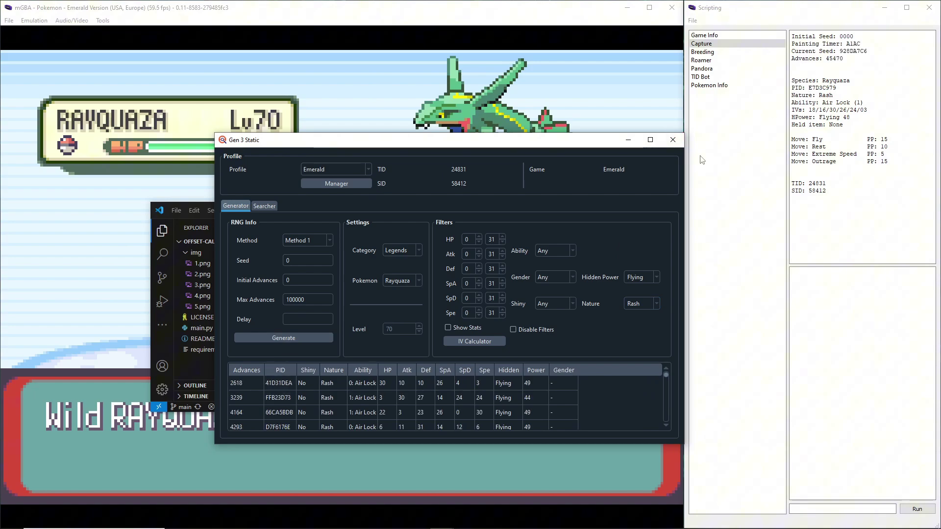
Enlarge the results window and select the PID E7D3C979 row at advance 37224.
{"action": "left_click_drag", "start_coordinate": [374, 141], "coordinate": [322, 23]}
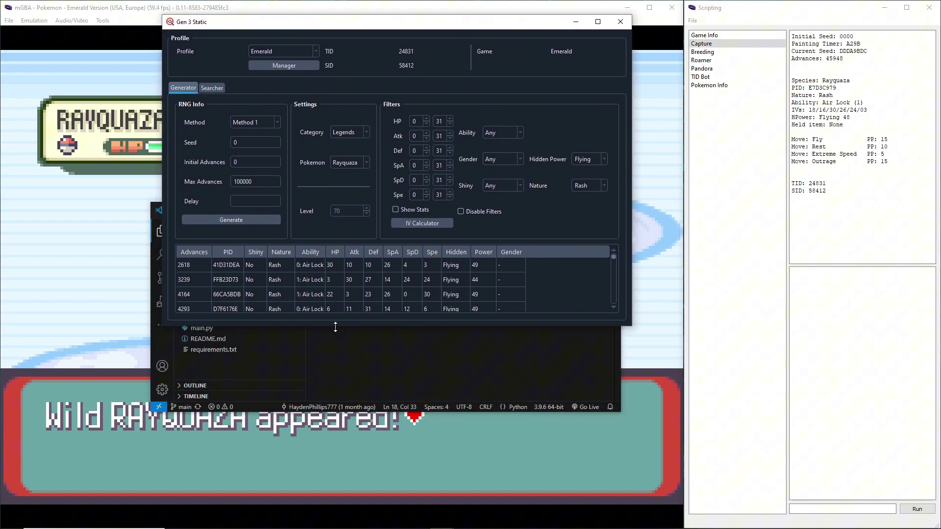
{"action": "left_click_drag", "start_coordinate": [339, 325], "coordinate": [320, 493]}
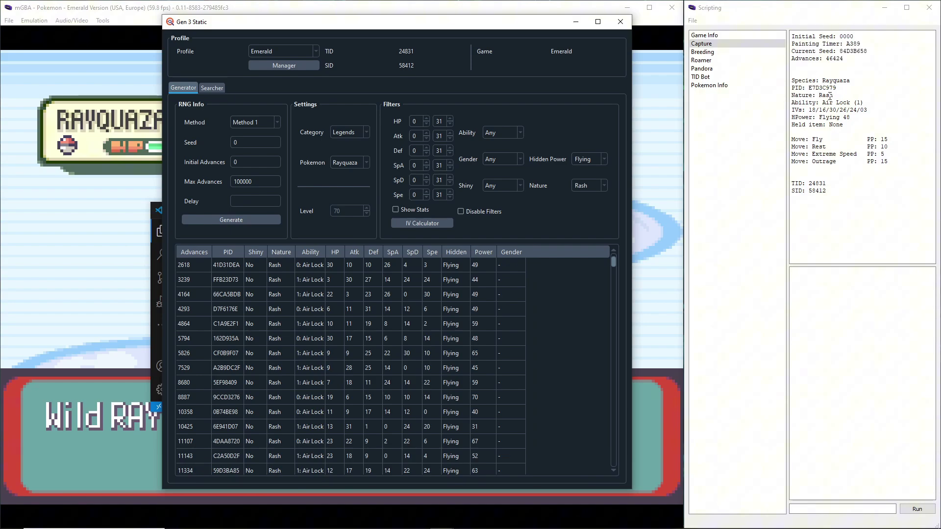
{"action": "scroll", "coordinate": [233, 376], "scroll_direction": "down", "scroll_amount": 10}
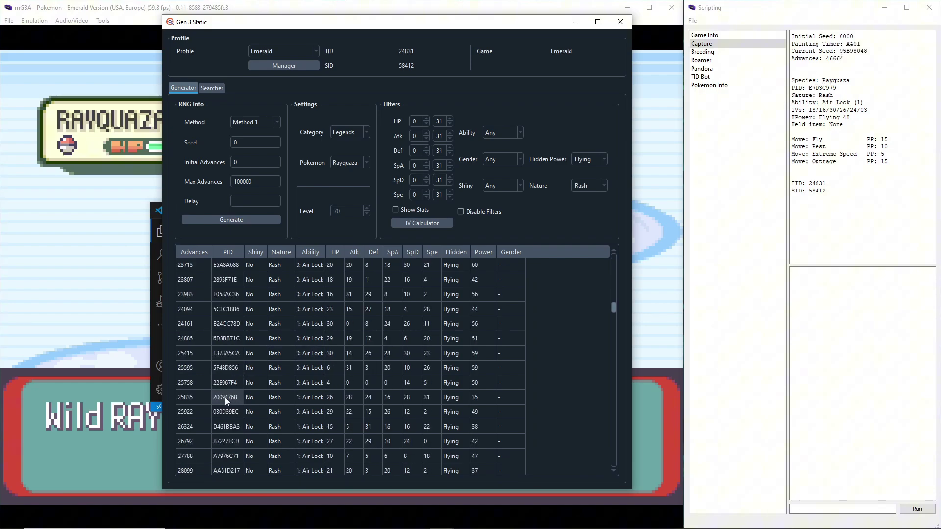
{"action": "scroll", "coordinate": [234, 355], "scroll_direction": "down", "scroll_amount": 5}
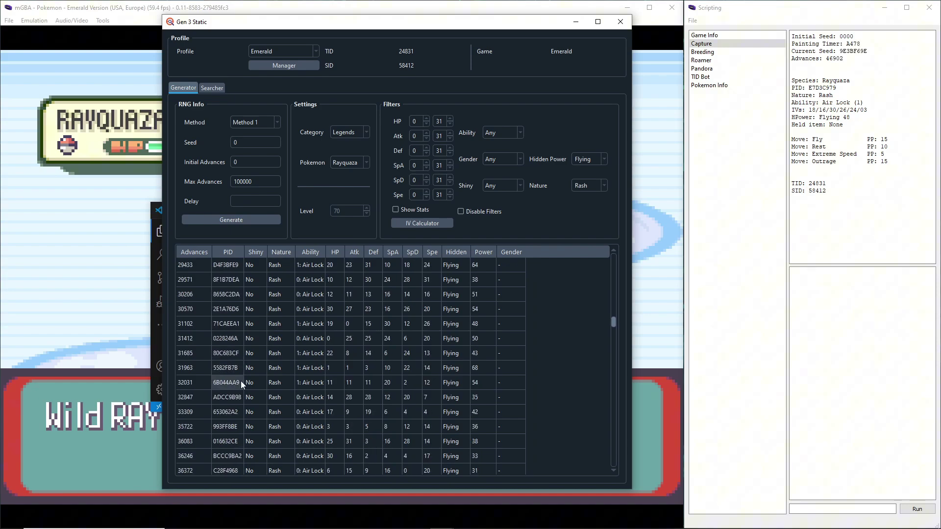
{"action": "scroll", "coordinate": [229, 432], "scroll_direction": "down", "scroll_amount": 2}
{"action": "left_click", "coordinate": [229, 416]}
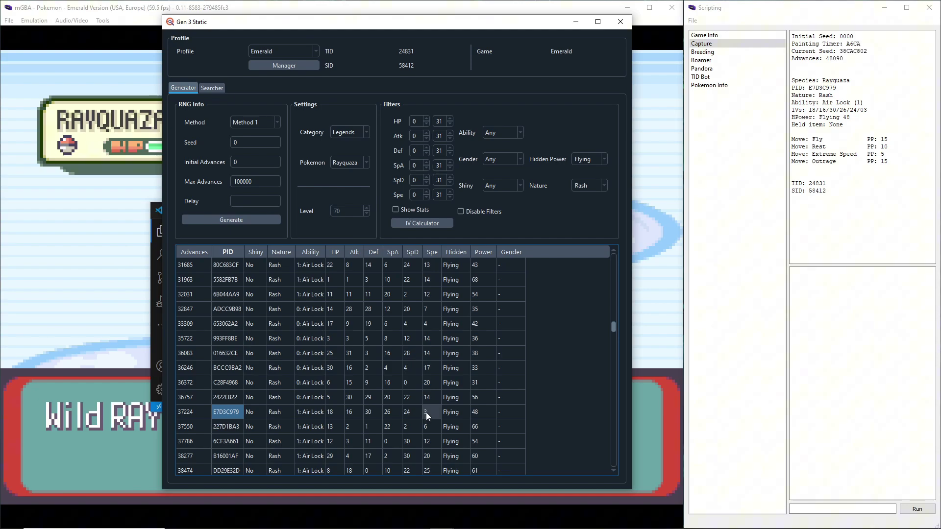
{"action": "left_click", "coordinate": [199, 414]}
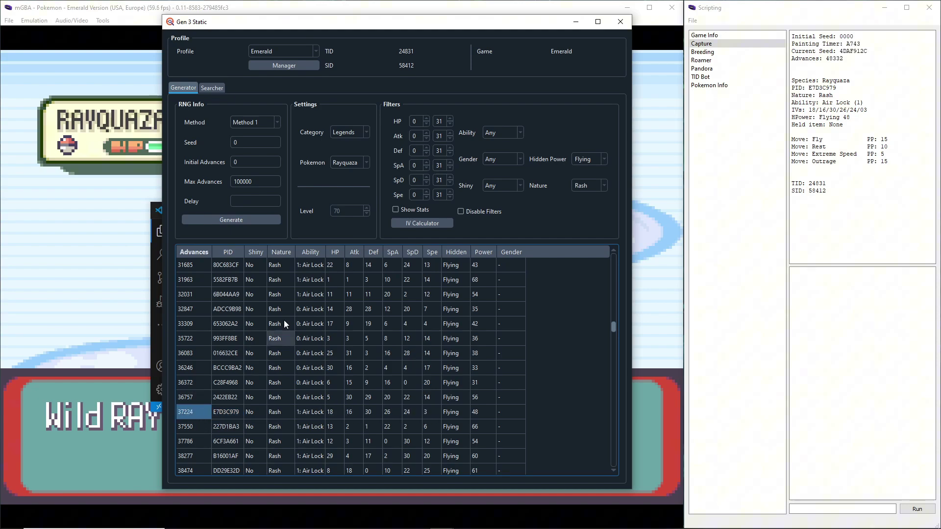
Enter hit frame 37224 at the offset script's prompt in the VS Code terminal.
{"action": "left_click_drag", "start_coordinate": [335, 23], "coordinate": [685, 38]}
{"action": "left_click", "coordinate": [426, 319]}
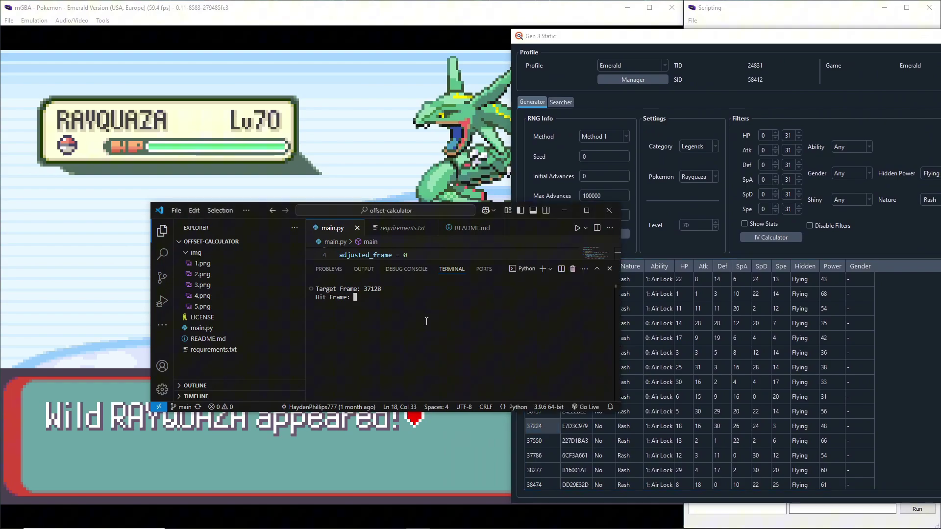
{"action": "type", "text": "372"}
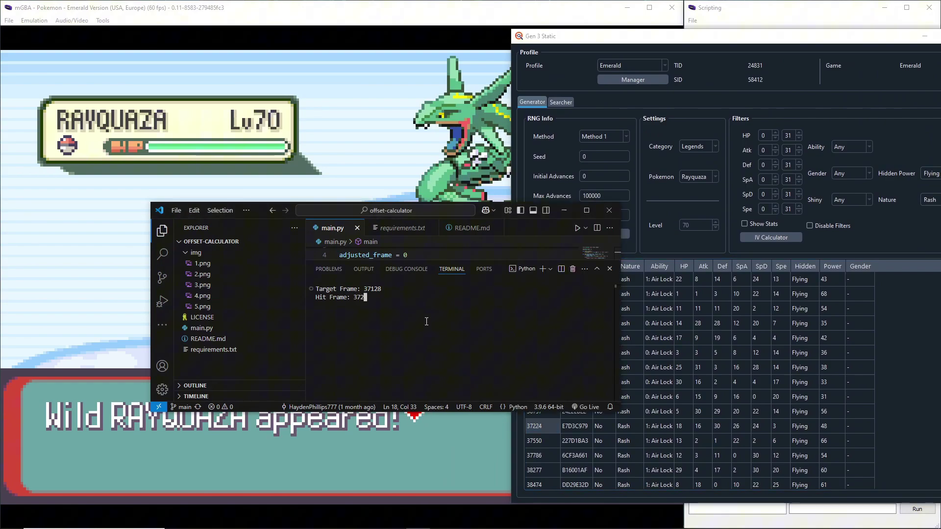
{"action": "type", "text": "24"}
{"action": "key", "text": "Return"}
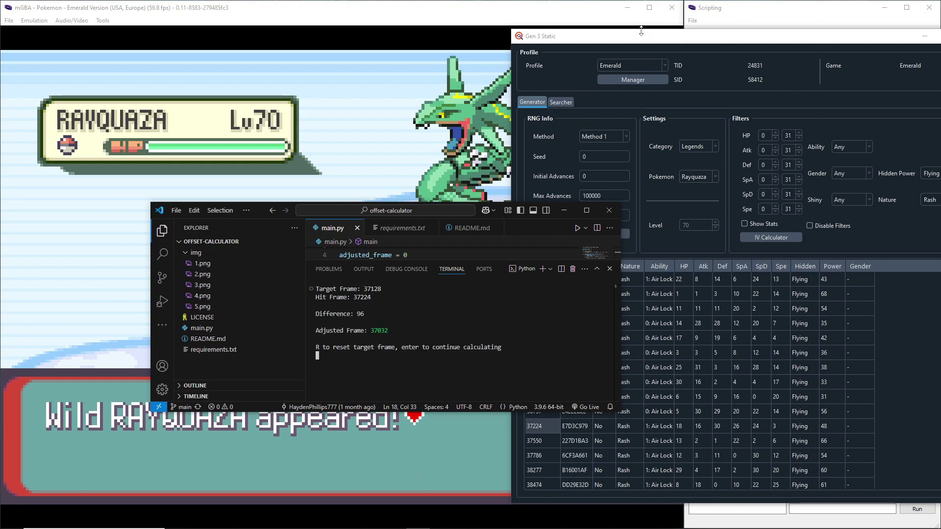
Minimize the PokeFinder results window and move VS Code to the bottom-right corner.
{"action": "left_click_drag", "start_coordinate": [642, 35], "coordinate": [372, 31]}
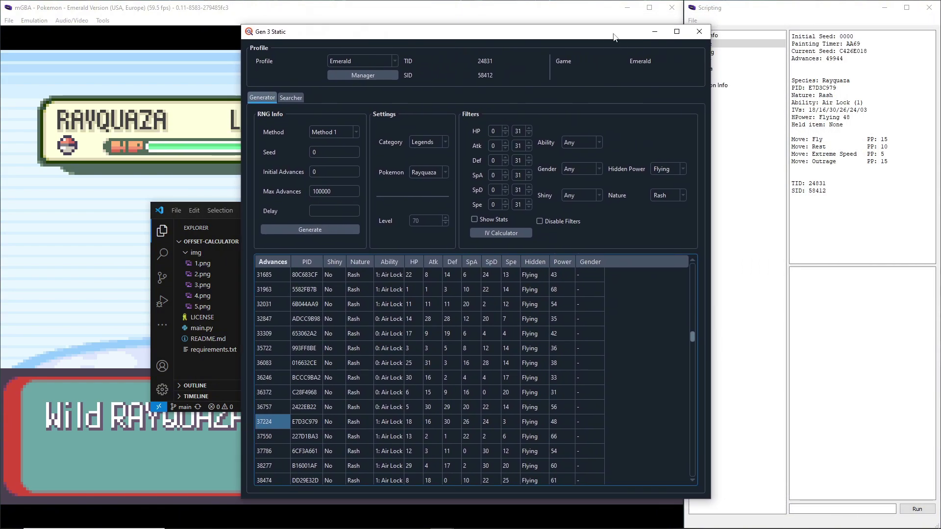
{"action": "left_click", "coordinate": [655, 31]}
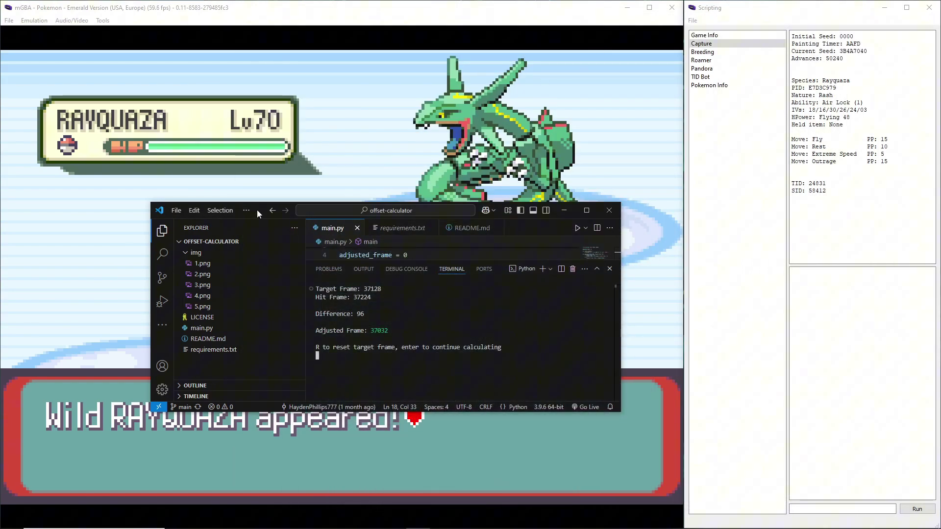
{"action": "left_click_drag", "start_coordinate": [257, 210], "coordinate": [796, 324]}
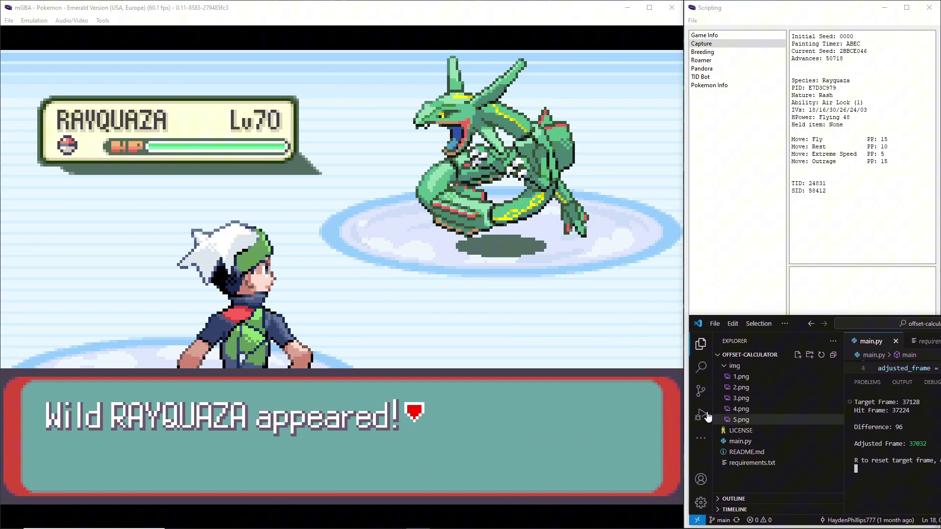
Load save state 1, fast-forward, pause, and frame-step to about 37094 advances.
{"action": "left_click", "coordinate": [345, 315]}
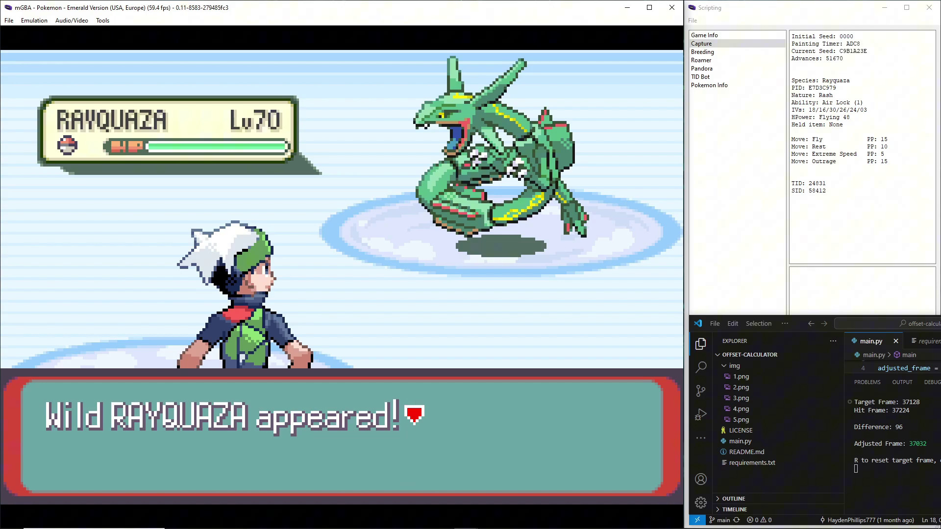
{"action": "key", "text": "F1"}
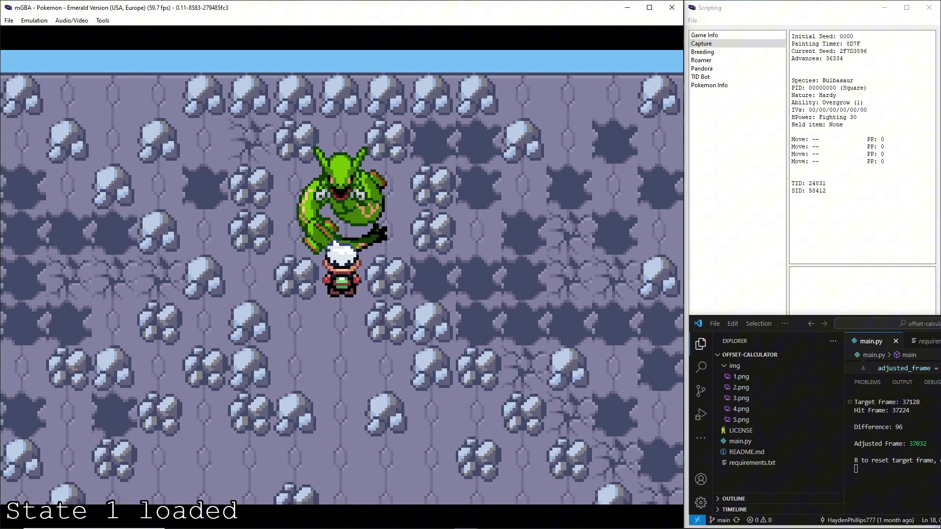
{"action": "key", "text": "Tab"}
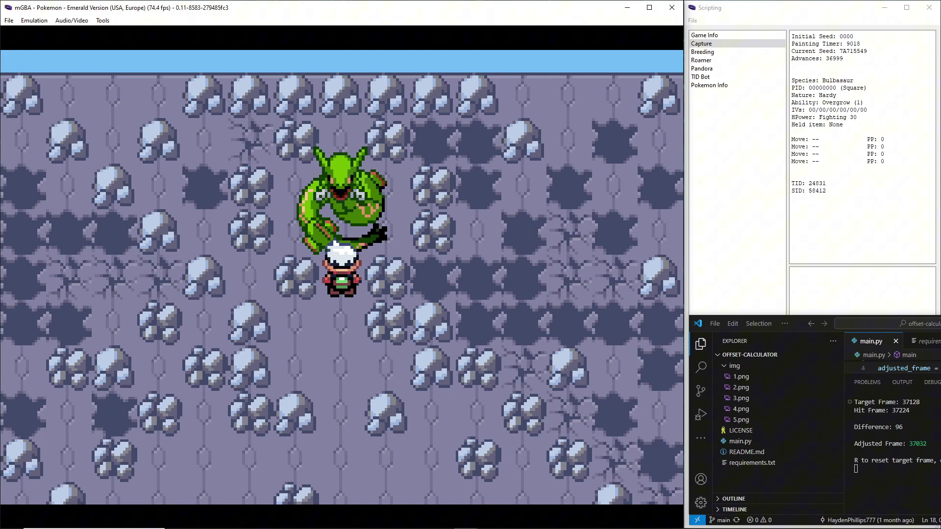
{"action": "key", "text": "ctrl+p"}
{"action": "key", "text": "ctrl+n"}
{"action": "key", "text": "ctrl+n"}
{"action": "key", "text": "ctrl+n"}
{"action": "key", "text": "ctrl+n"}
{"action": "key", "text": "ctrl+n"}
{"action": "key", "text": "ctrl+n"}
{"action": "key", "text": "ctrl+n"}
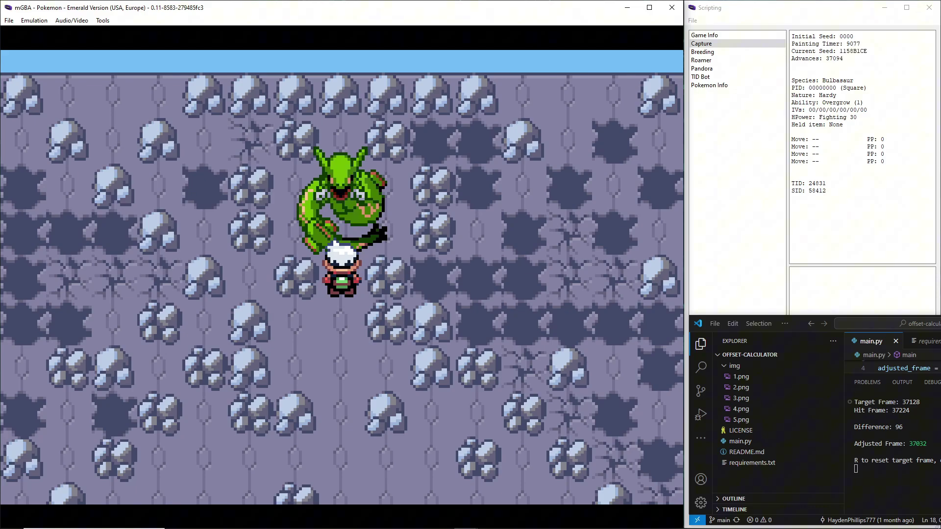
Unpause at the timed advance and interact with Rayquaza to trigger the battle.
{"action": "key", "text": "ctrl+p"}
{"action": "key", "text": "x"}
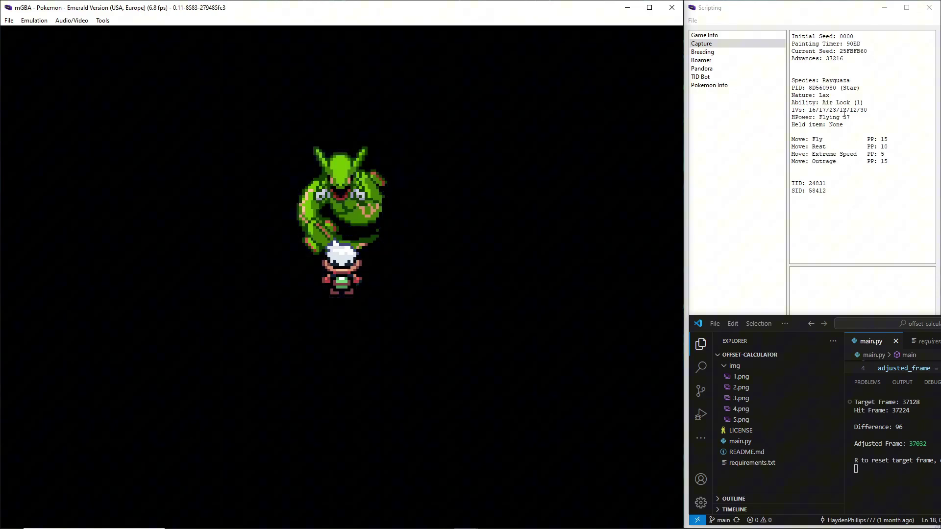